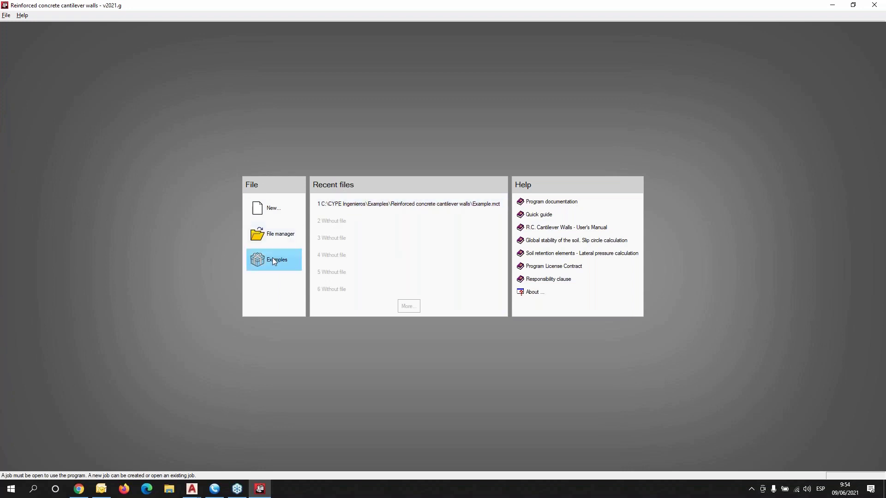
- Restore the original 'Cantilever wall with slip circle' example and open it as Example.mct
click(272, 259)
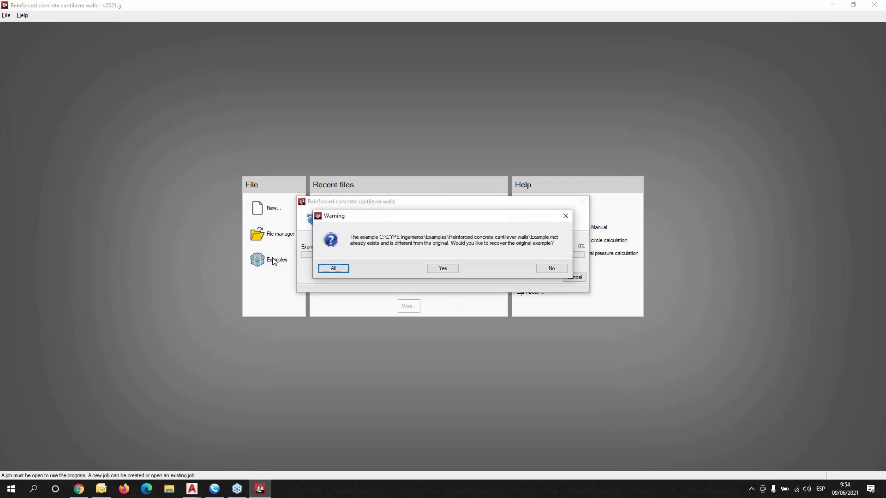
click(334, 269)
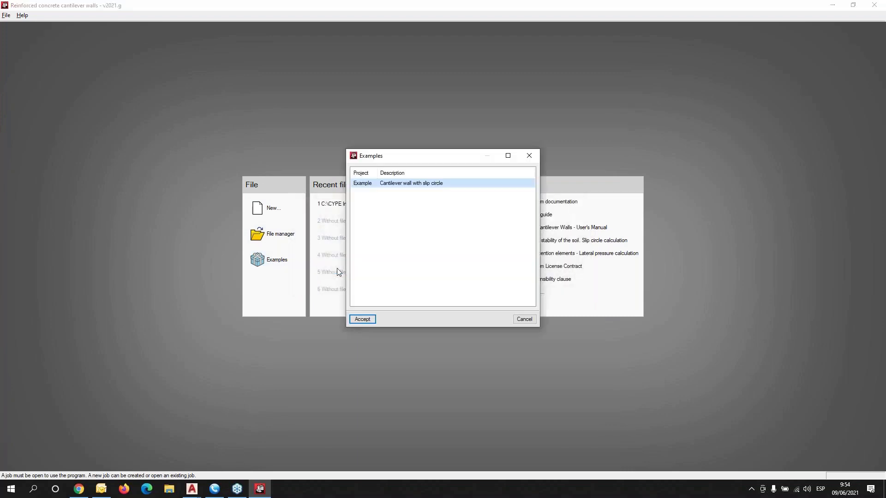
click(366, 321)
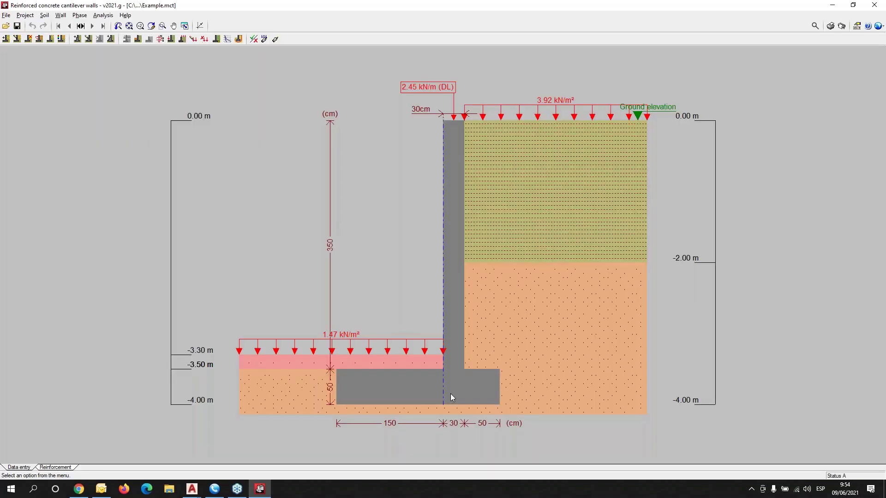
mouse_move(505, 353)
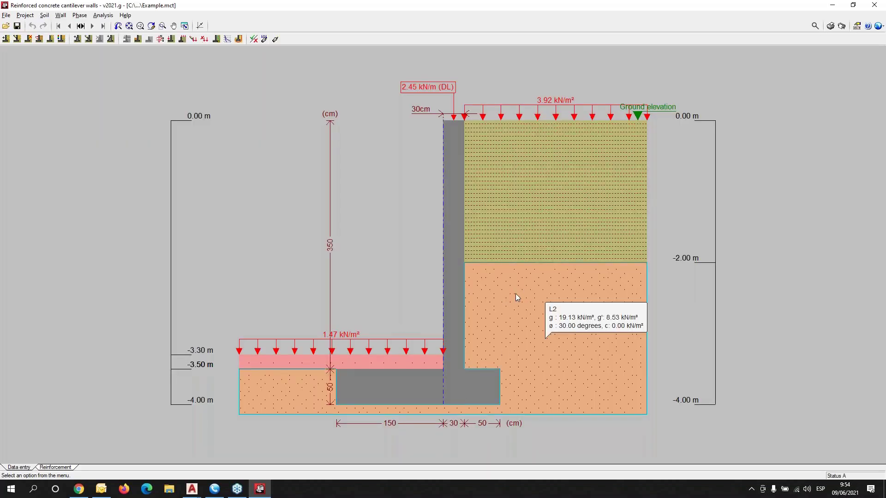
mouse_move(500, 259)
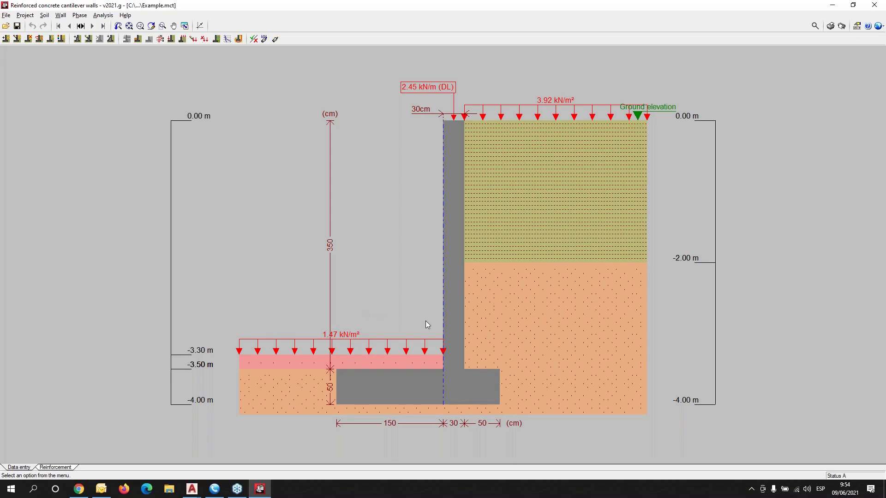
mouse_move(541, 393)
click(878, 26)
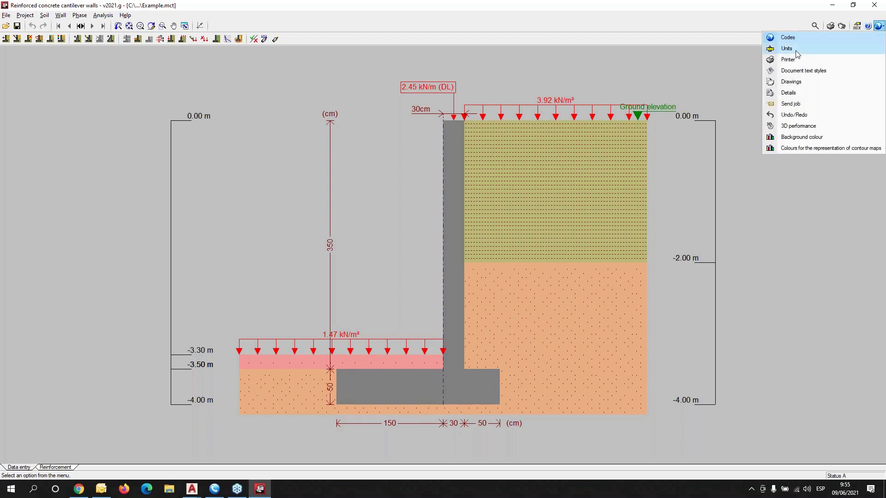
click(26, 16)
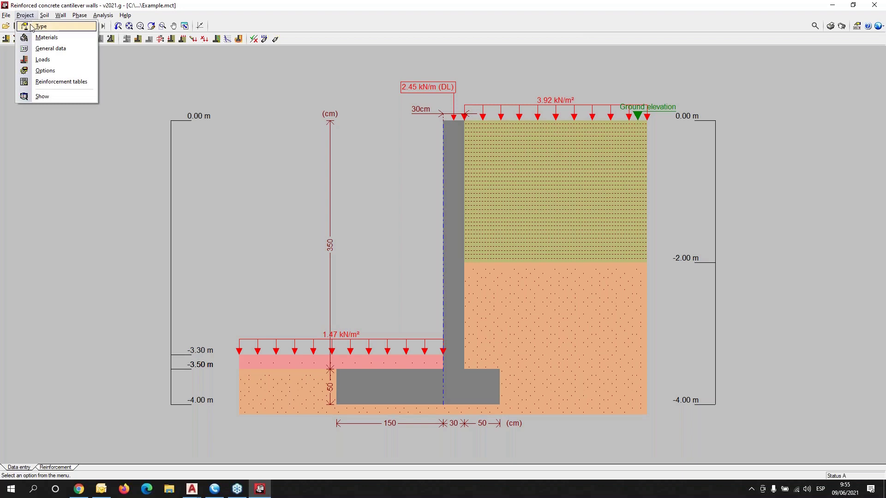
- Set the foundation type to a capping beam on two piles reaching -7.00 m
click(33, 26)
drag(452, 213, 181, 143)
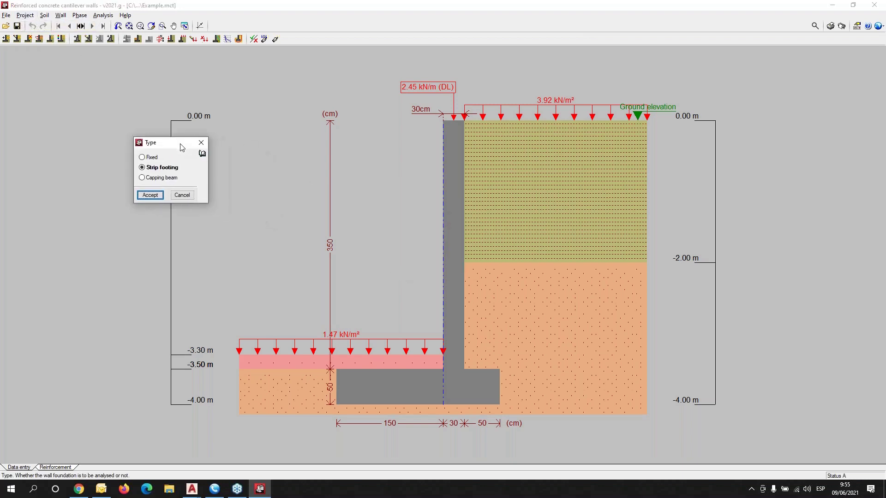
click(146, 179)
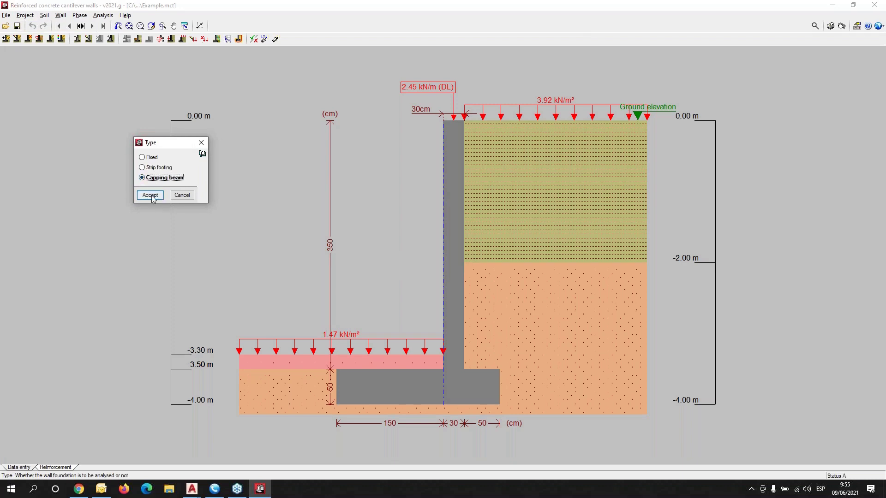
click(156, 197)
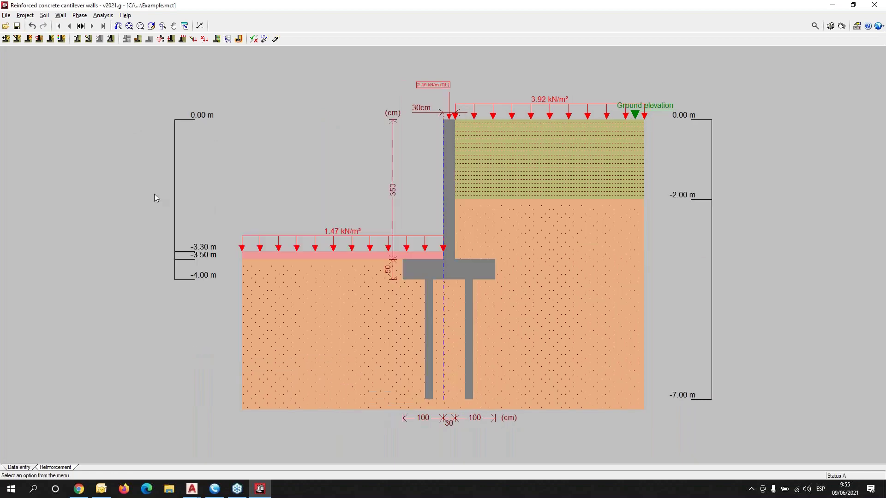
mouse_move(488, 305)
scroll(478, 295, up, 2)
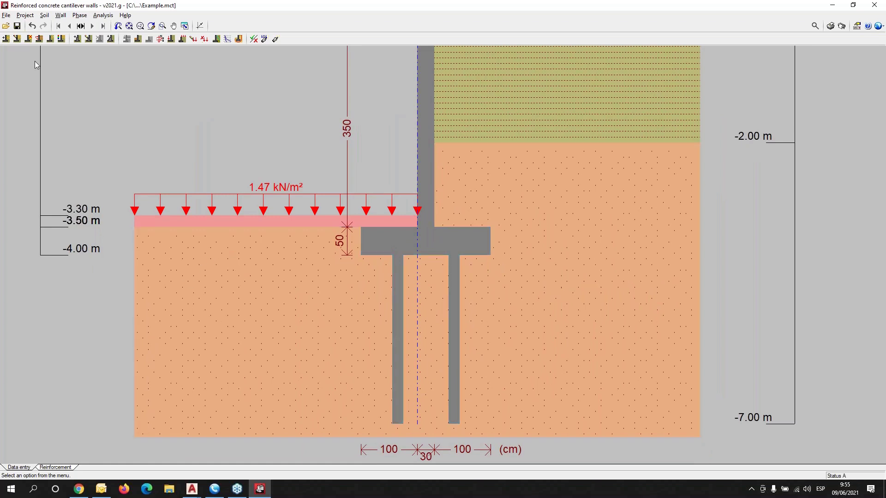
- Review the C25/30 concrete, S-400 steel and XC2 exposure settings, leaving them unchanged
click(31, 17)
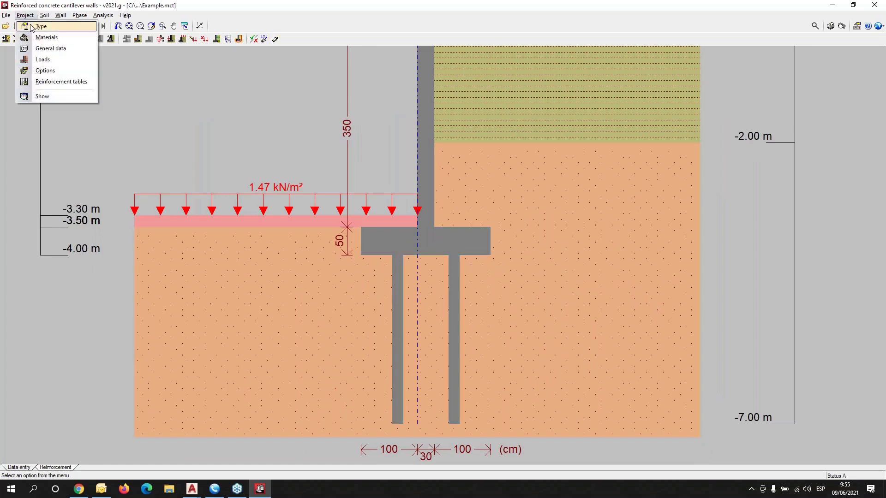
click(44, 37)
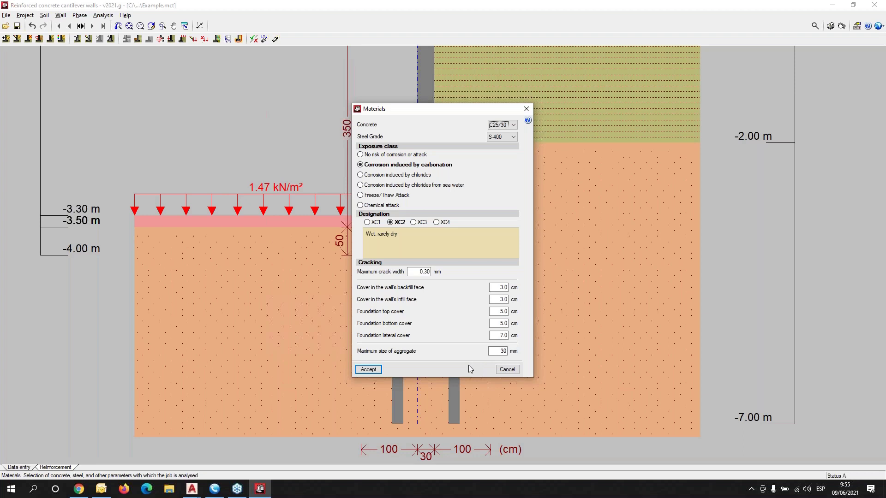
key(Escape)
click(44, 15)
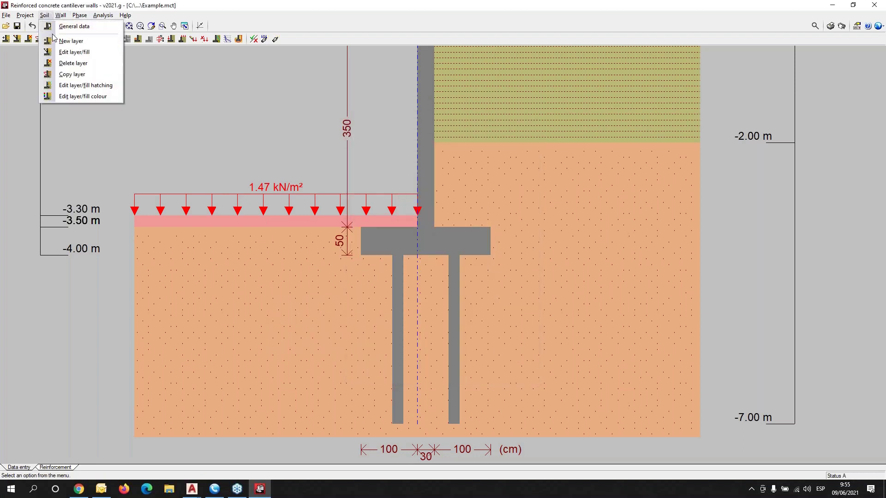
- Inspect soil layer L1 (18.15 kN/m³, 22.00° friction, 14.72 kN/m² cohesion) without editing it
click(73, 52)
click(554, 130)
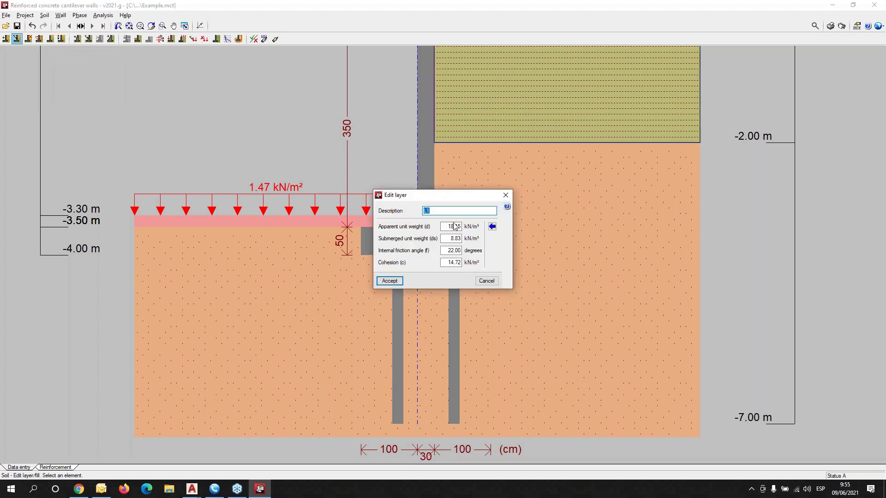
drag(444, 198, 240, 92)
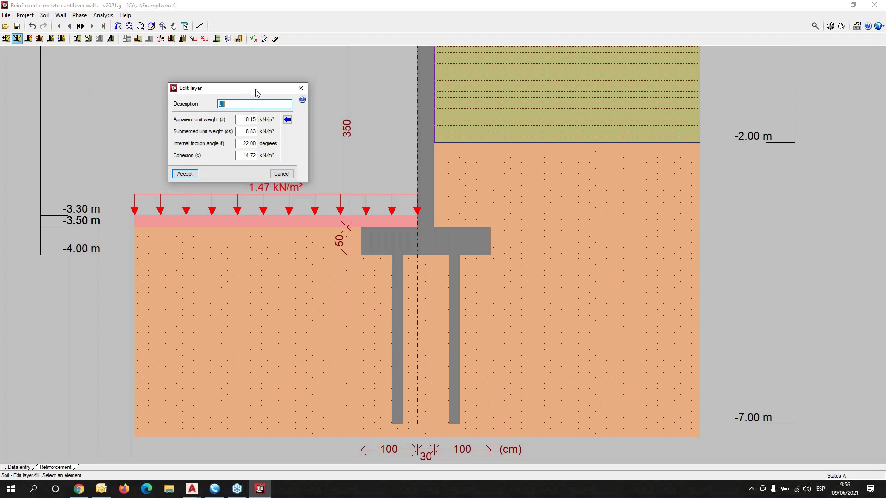
click(301, 88)
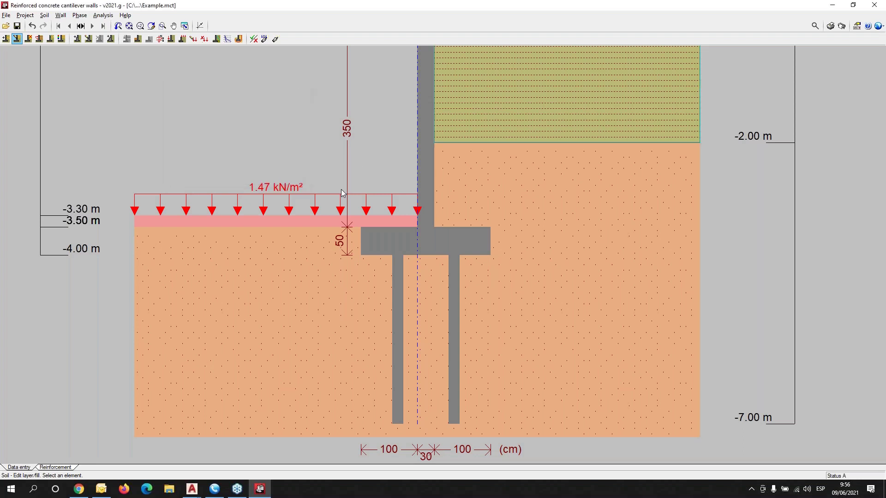
scroll(336, 185, down, 1)
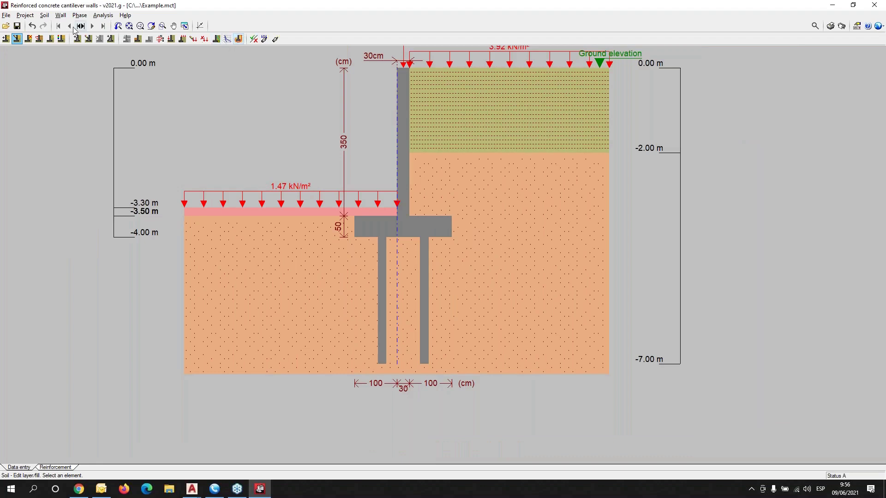
- Attempt the worst-case failure plane check and dismiss the resulting pile cap warning
click(25, 15)
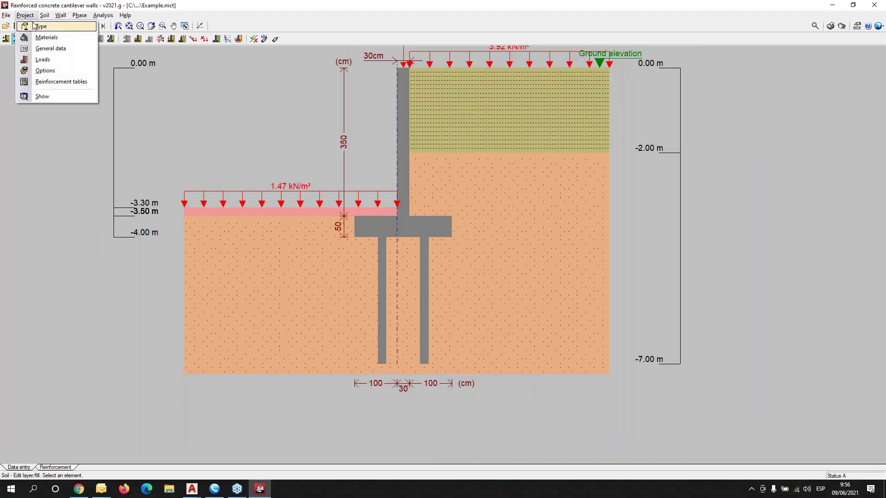
click(238, 39)
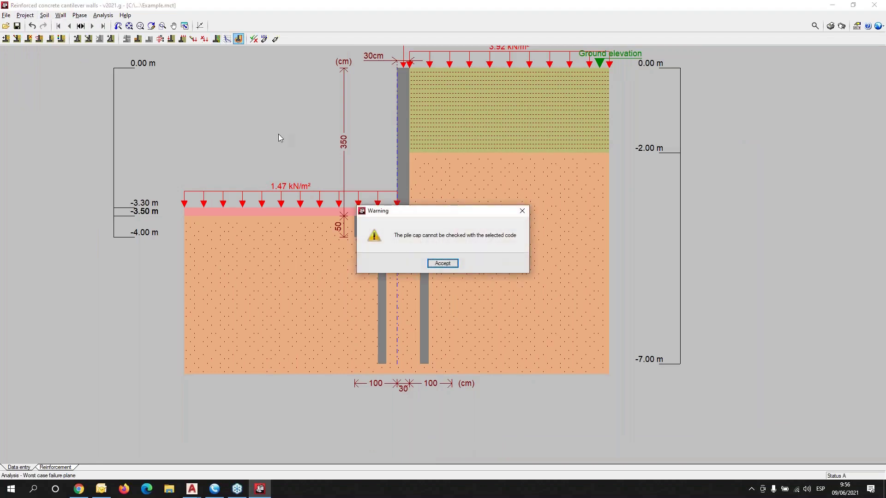
click(451, 268)
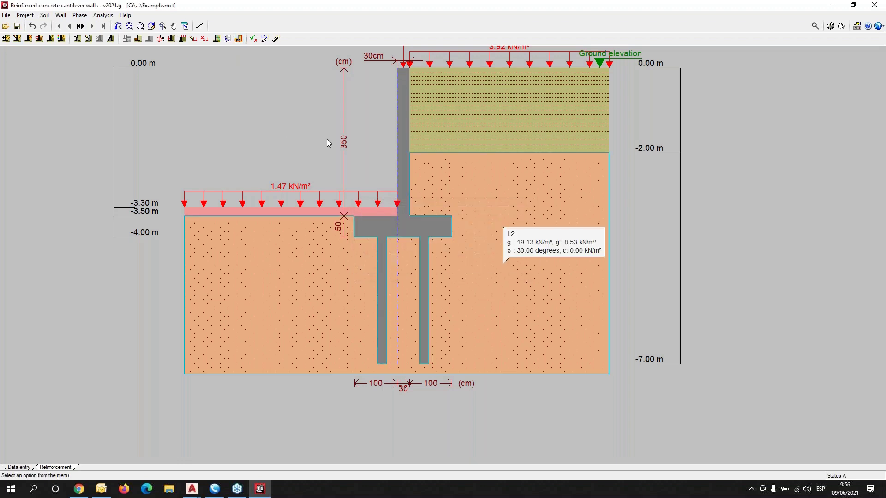
- Set the foundation type back to a 150 + 30 + 50 cm strip footing
click(24, 16)
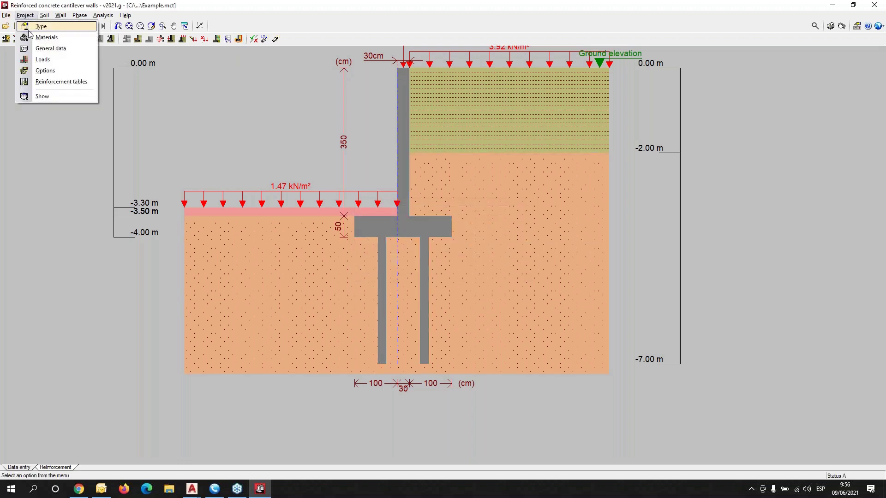
click(30, 27)
click(430, 236)
click(422, 264)
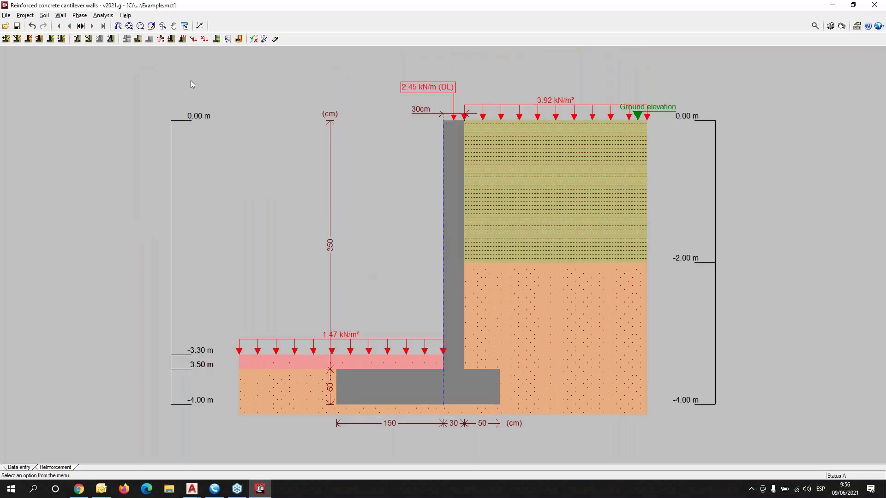
- Run the worst-case slip circle search and display its safety-factor colour map (1.696)
click(238, 40)
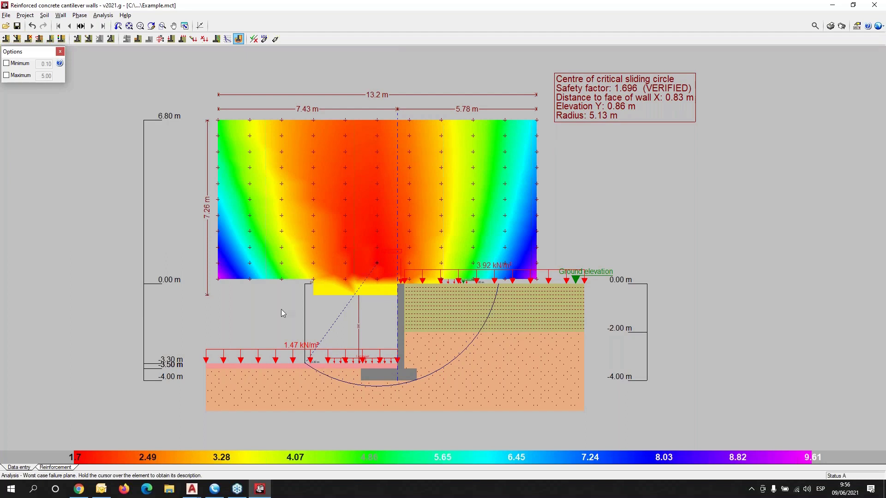
click(81, 26)
click(538, 175)
- Create a new job named new111 using the Most frequent cases strip-footing assistant
click(6, 15)
click(16, 24)
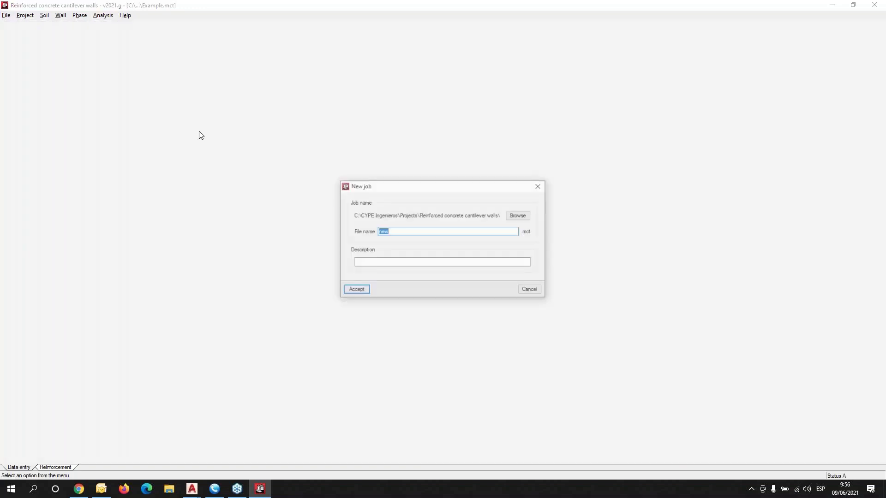
click(396, 231)
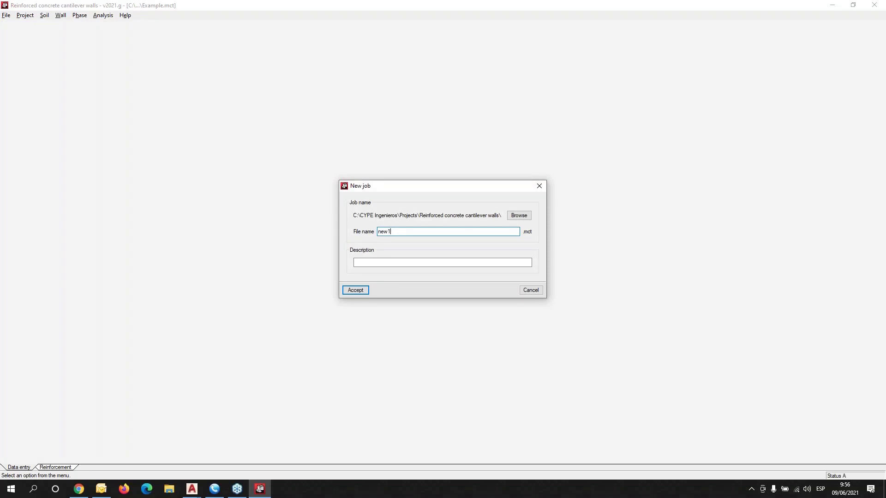
text(111)
click(356, 290)
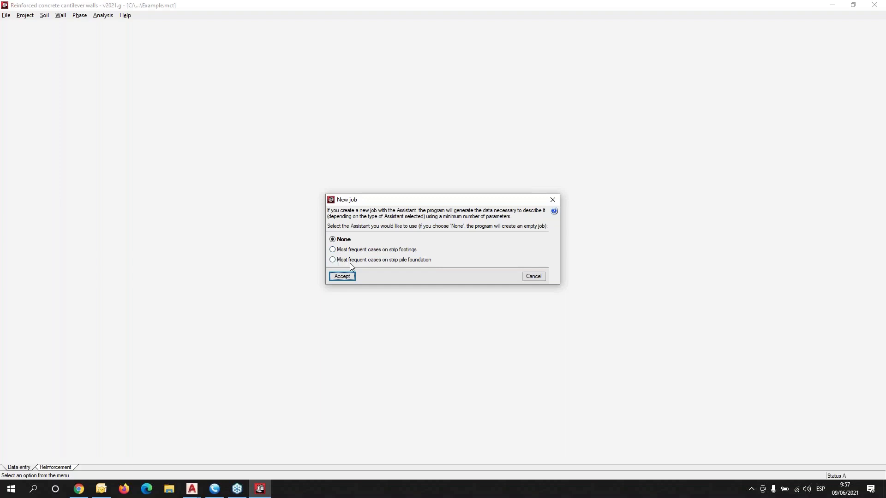
click(349, 250)
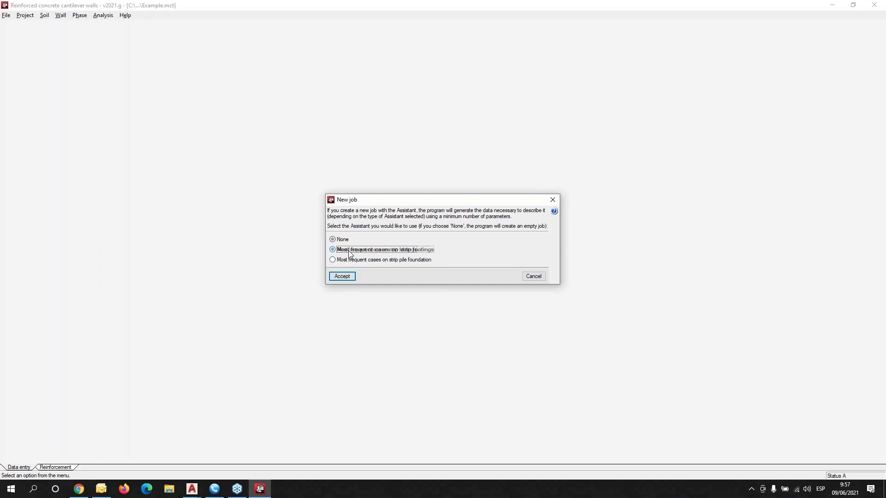
click(345, 276)
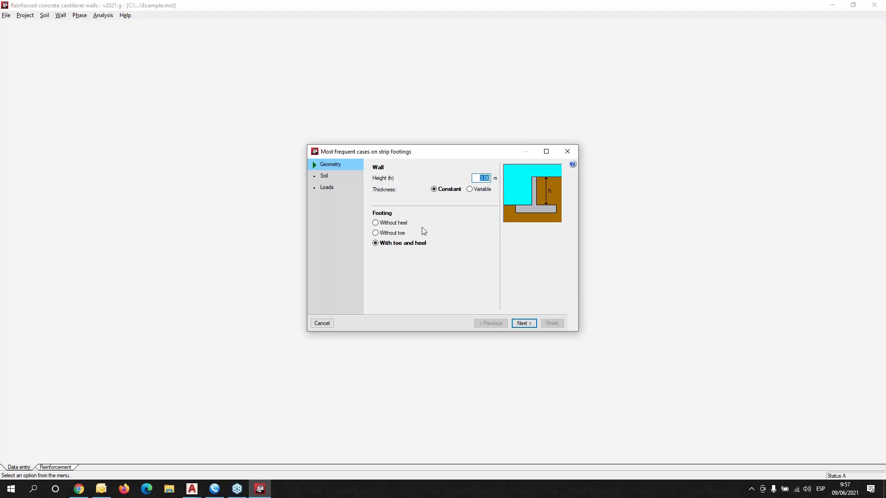
- Accept the assistant's geometry, soil and load steps to build the 300 cm, 30 cm wall
click(525, 324)
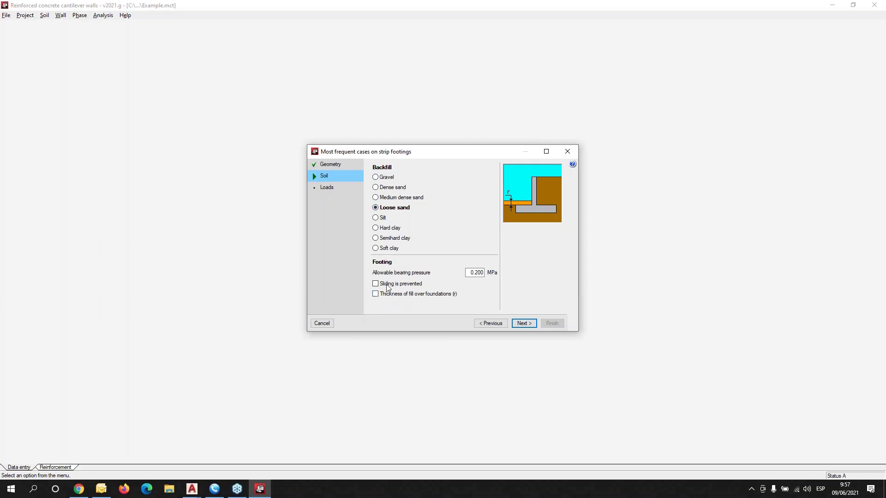
click(529, 325)
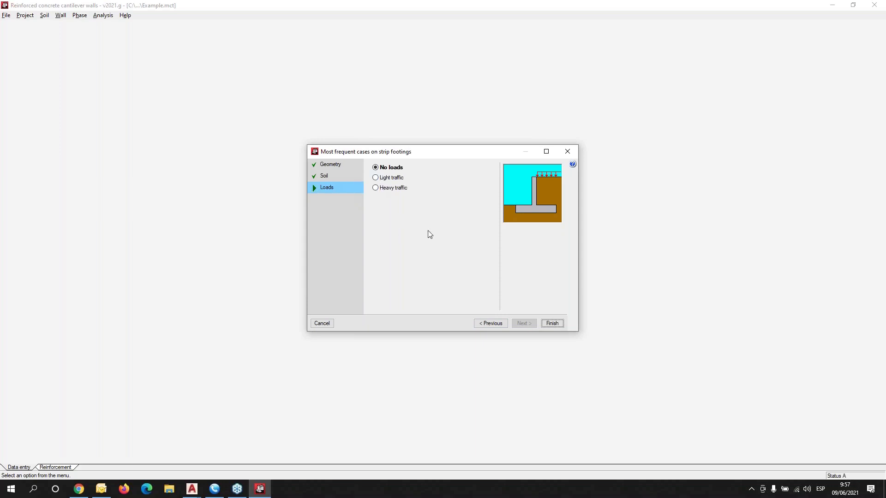
click(555, 325)
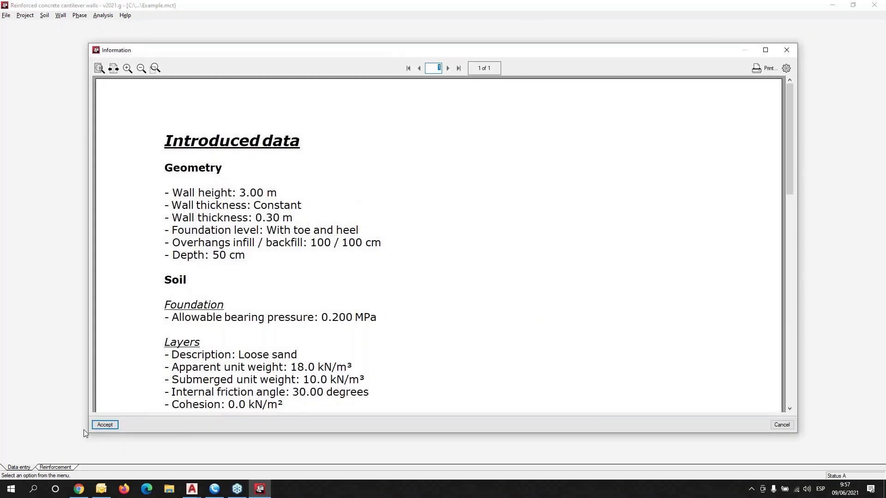
click(105, 425)
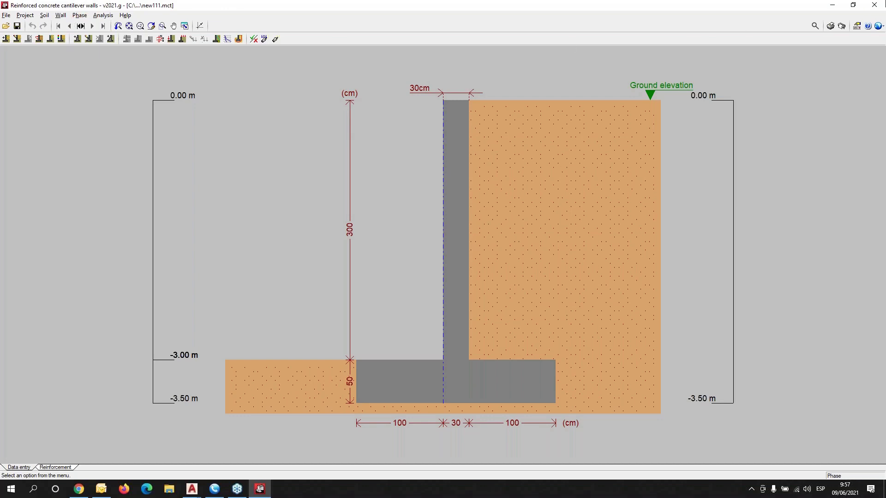
- Select ACI 318M-19 (USA) in the program's design code settings
click(879, 26)
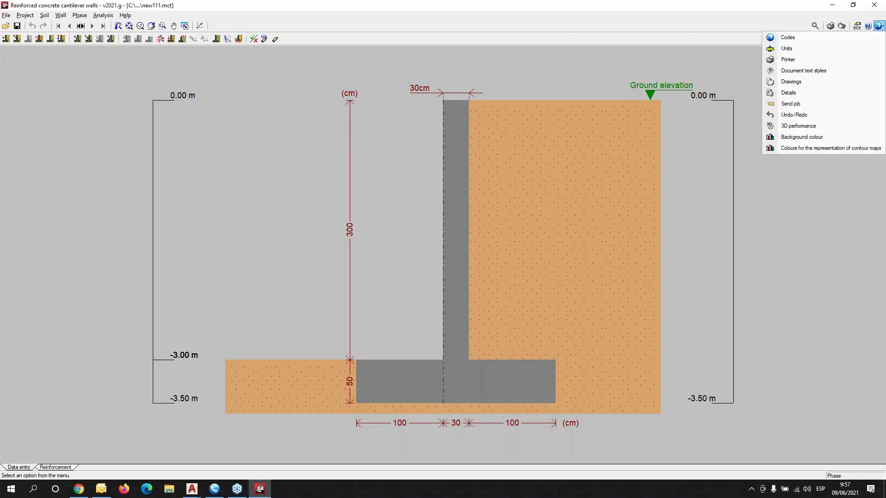
click(804, 39)
click(445, 243)
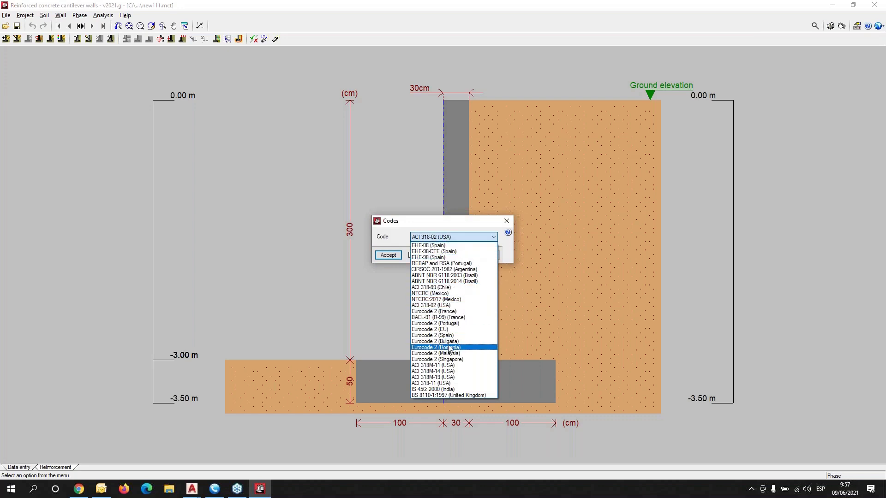
click(447, 377)
click(391, 257)
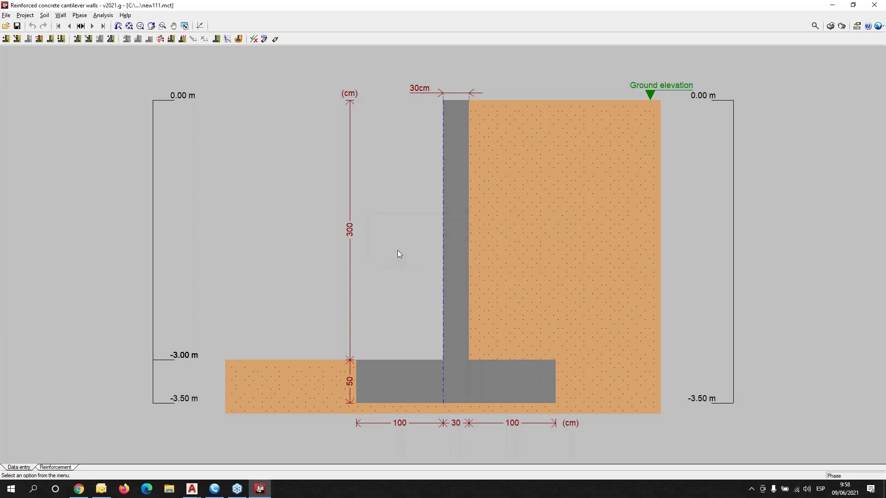
click(25, 15)
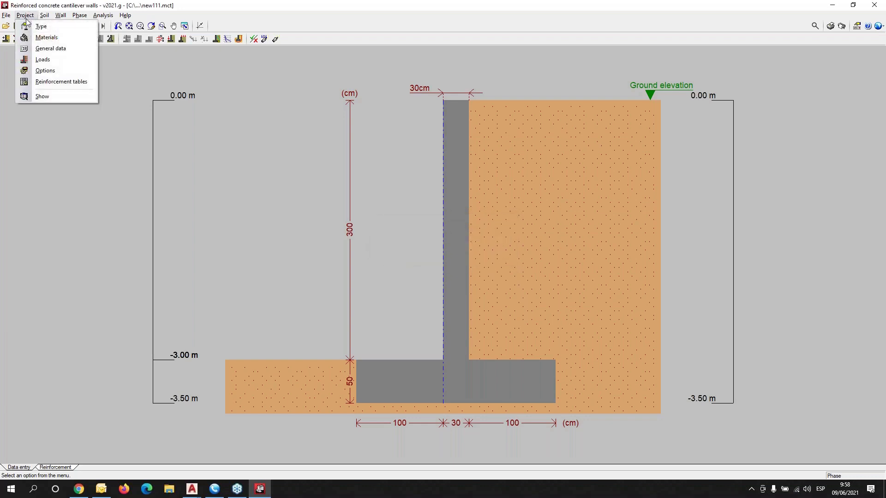
- Enable seismic acceleration in the loads at 0.08 g, considering 80% of surcharge
click(41, 59)
drag(427, 193, 134, 131)
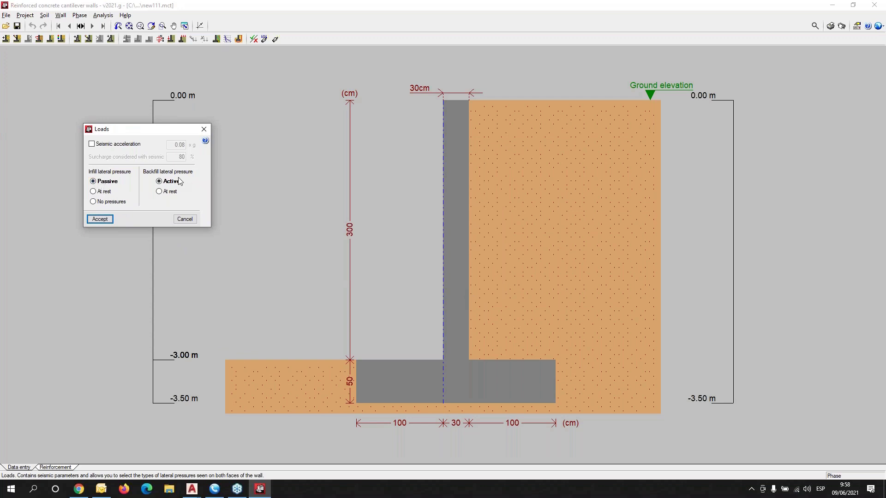
click(91, 144)
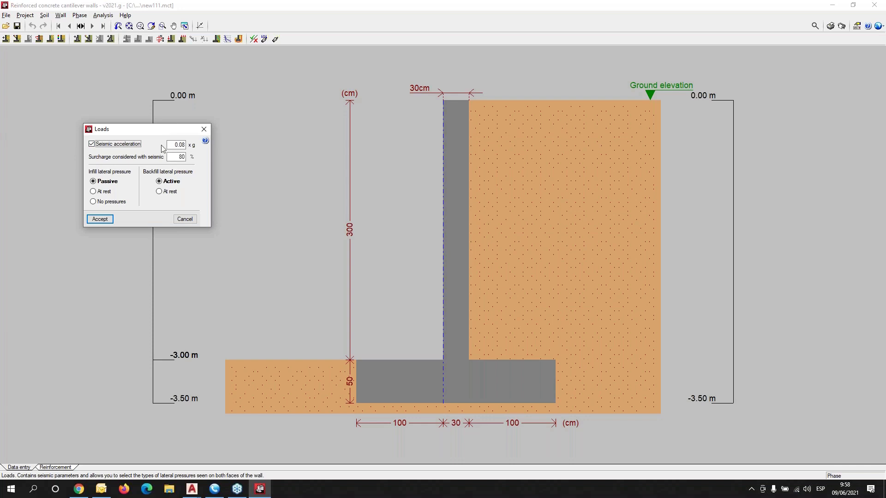
click(100, 219)
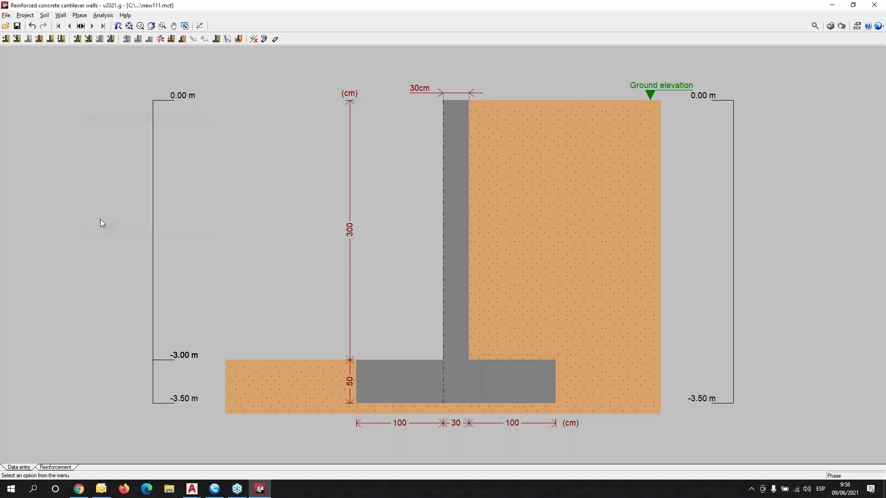
click(44, 16)
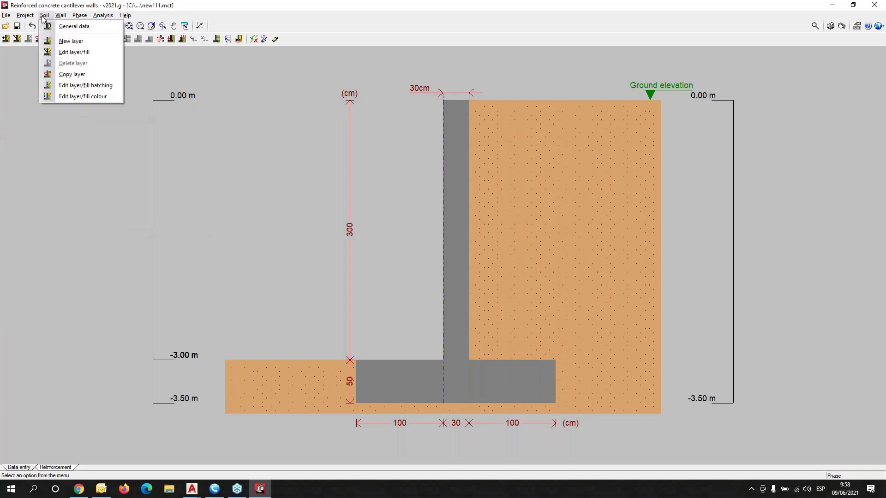
click(60, 27)
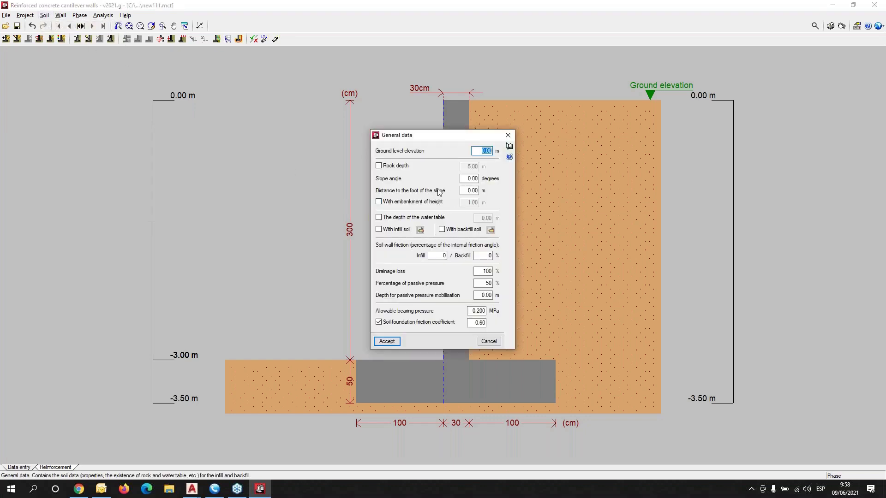
click(507, 135)
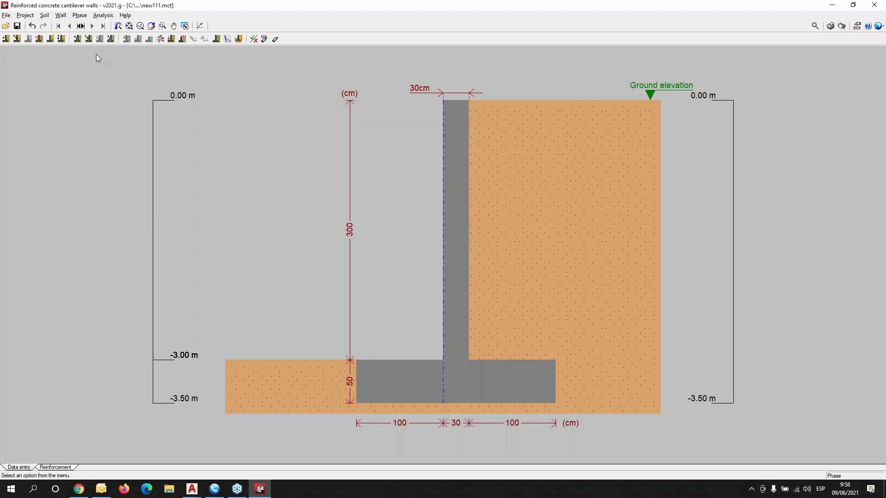
click(46, 16)
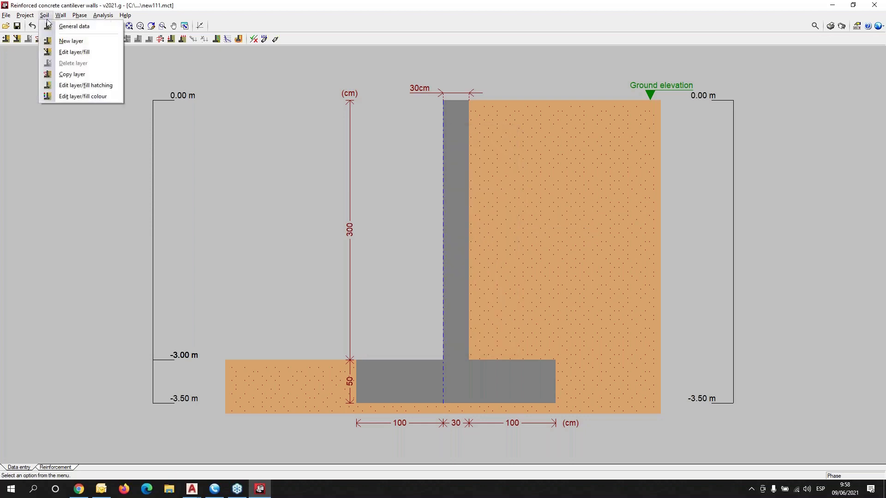
click(83, 52)
click(518, 207)
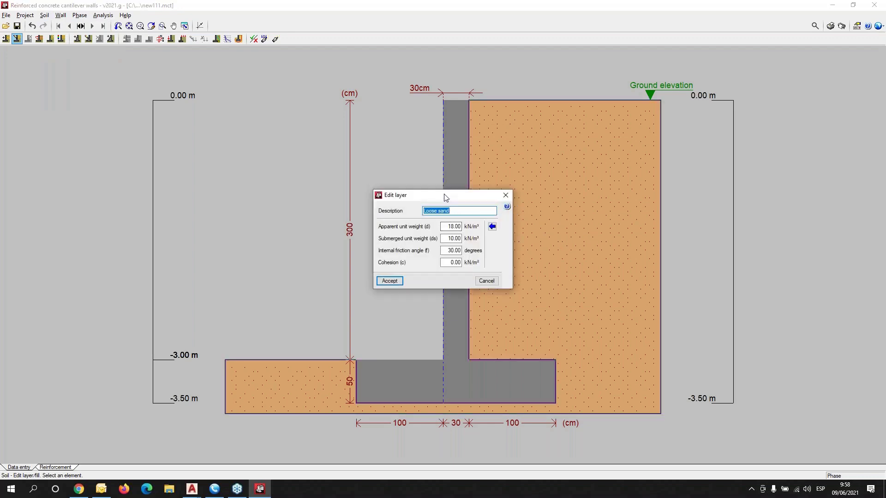
drag(453, 200, 226, 136)
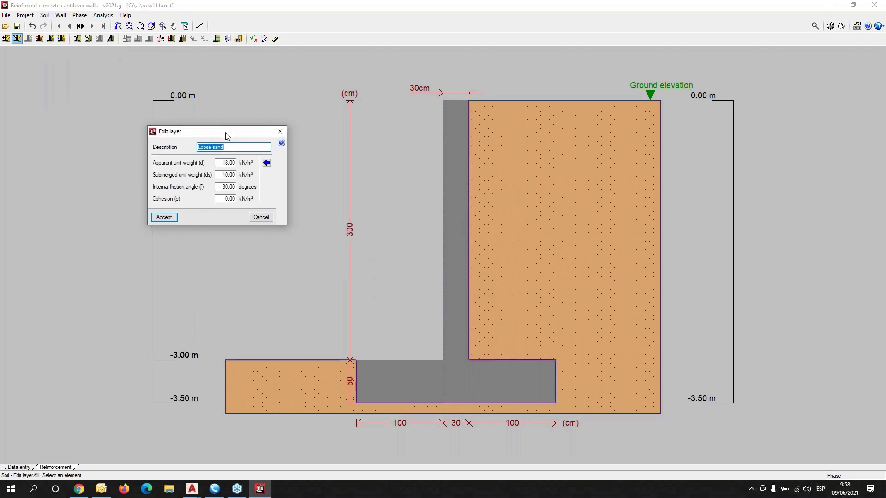
click(280, 133)
click(44, 16)
- Edit the wall stem so it is 25.0 cm thick at the top and 35.0 cm at the bottom
mouse_move(58, 18)
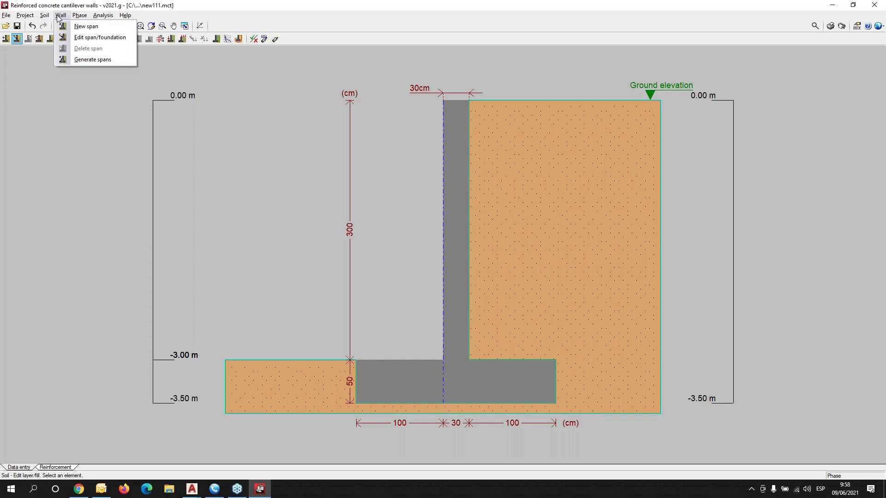
click(100, 37)
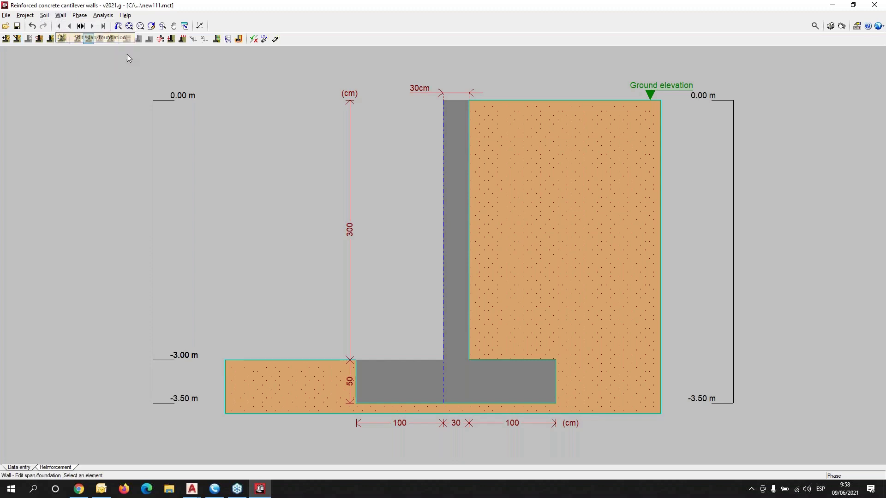
click(457, 173)
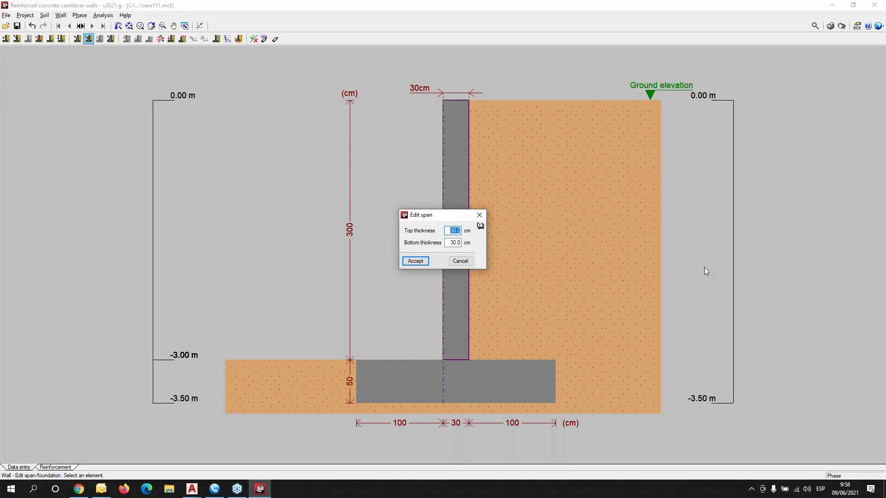
text(25.0)
key(Tab)
text(35.0)
click(415, 261)
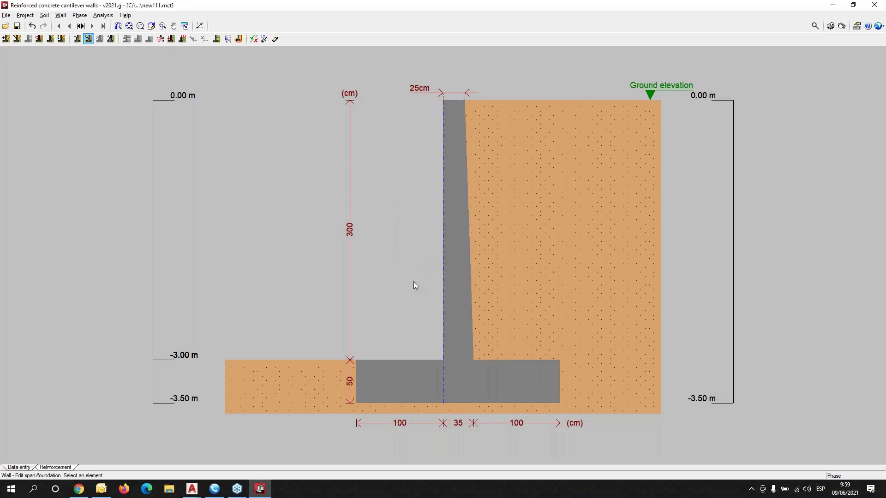
scroll(522, 213, up, 1)
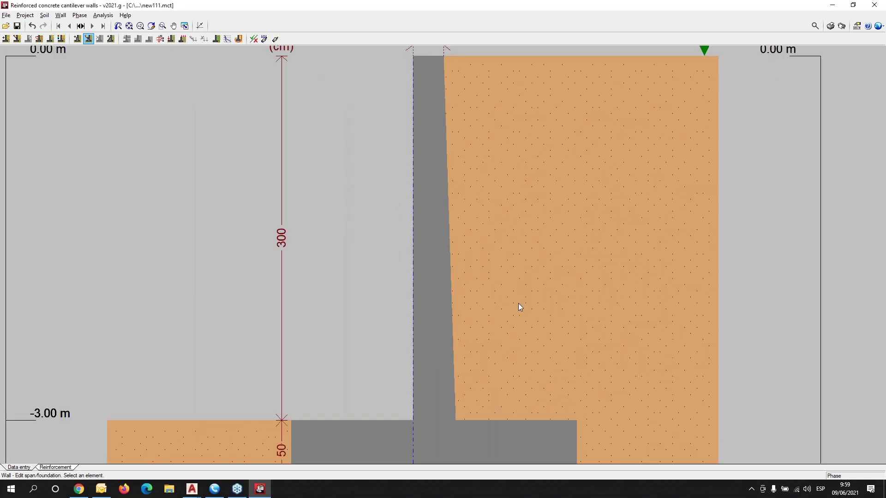
scroll(518, 303, down, 1)
click(62, 15)
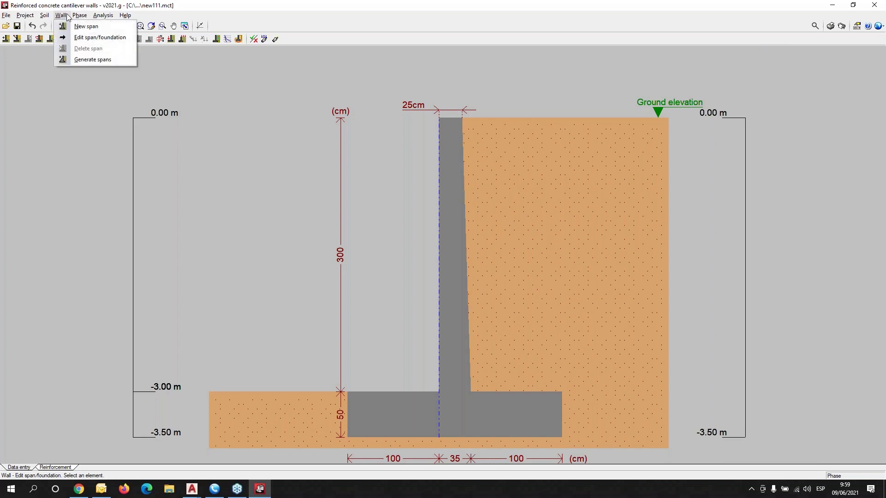
mouse_move(79, 18)
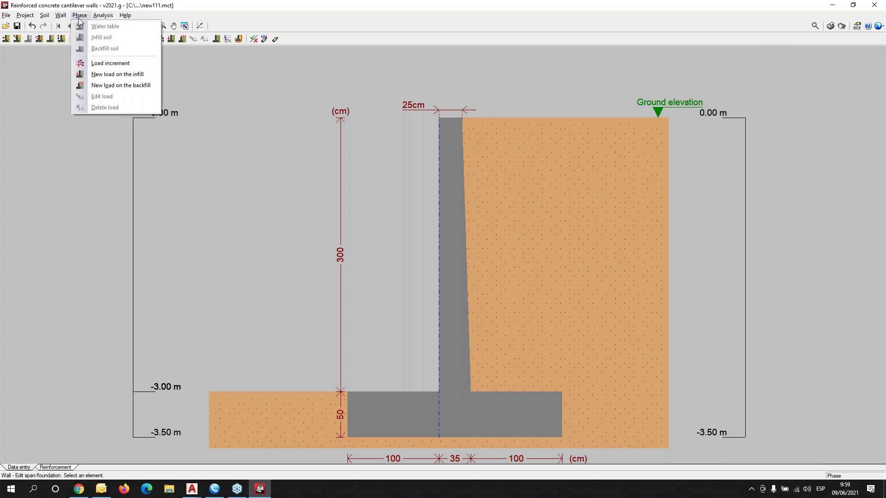
click(111, 64)
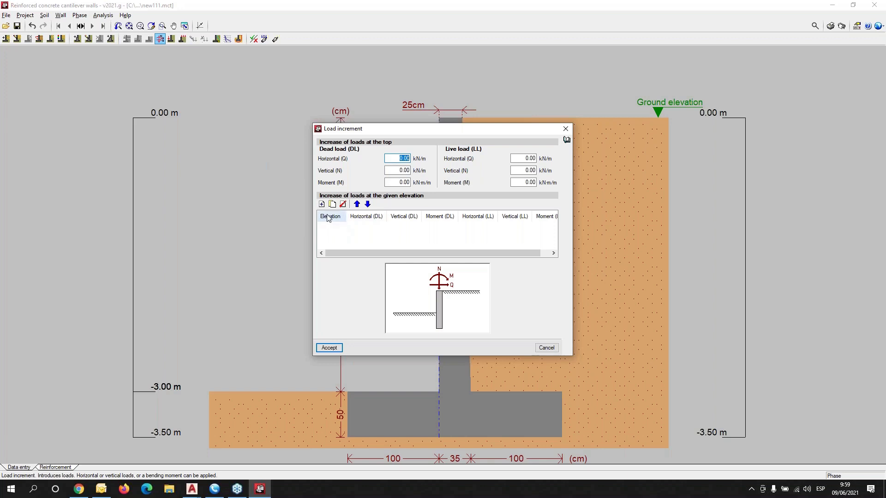
drag(432, 127, 416, 124)
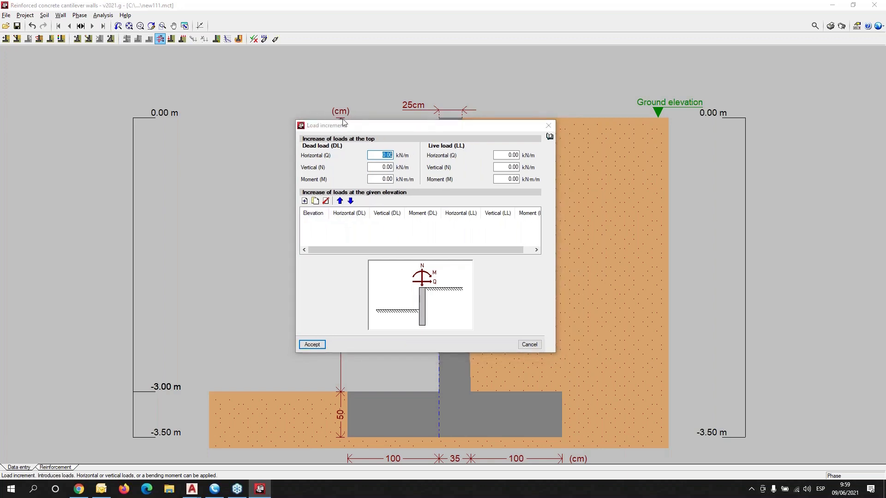
drag(342, 122, 103, 82)
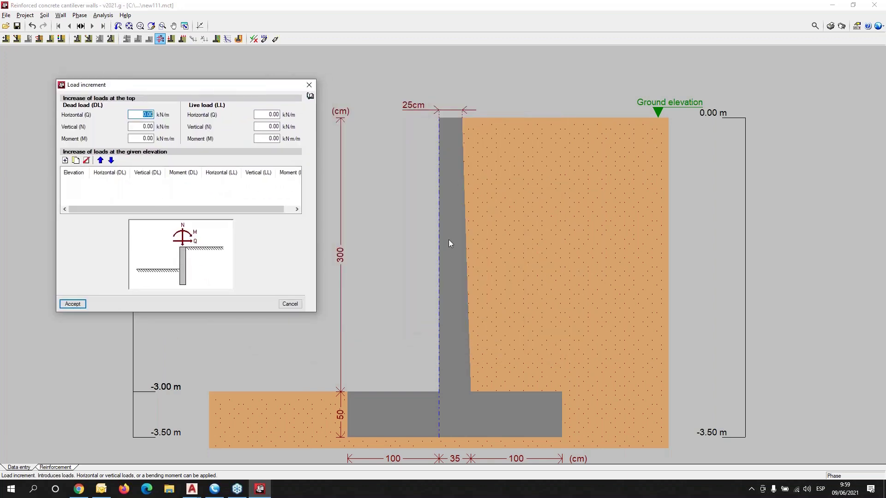
click(309, 85)
click(79, 16)
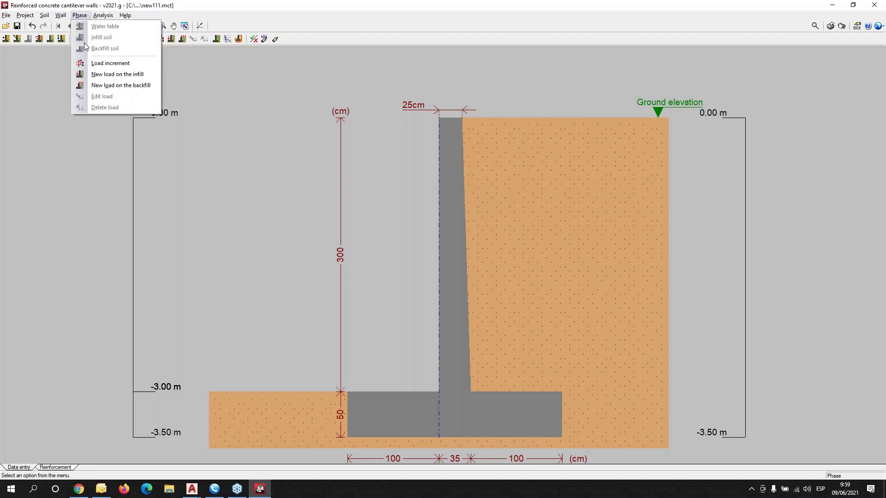
- Run the code check, dismiss the missing-reinforcement error, and accept the unverified-checks warning after designing
mouse_move(106, 19)
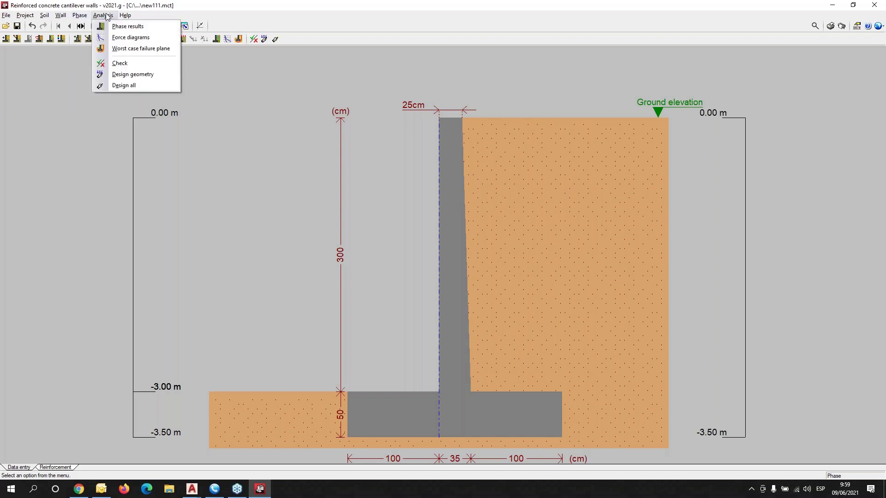
click(120, 63)
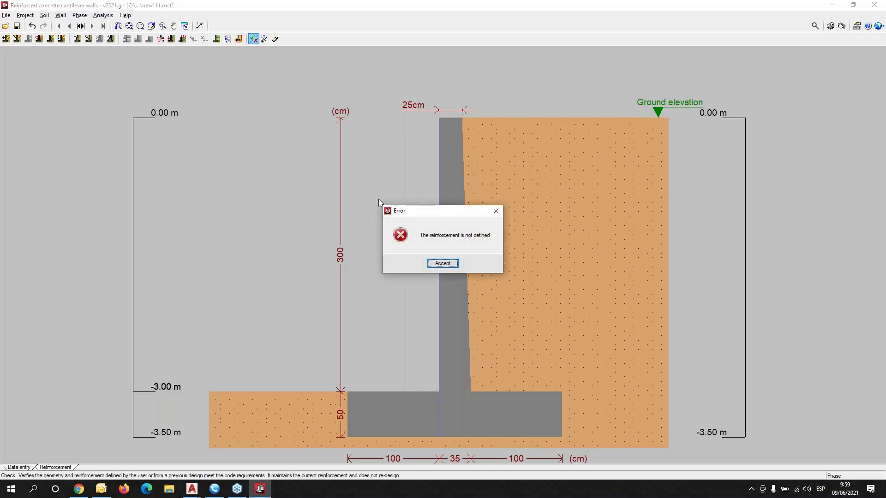
click(495, 210)
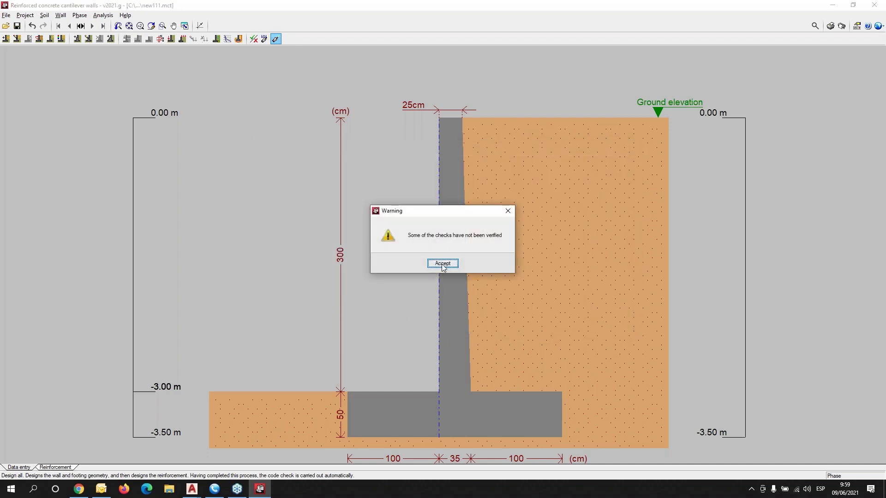
click(441, 264)
- View the full 4-page design report, scroll through the wall and footing checks, then close it
click(363, 264)
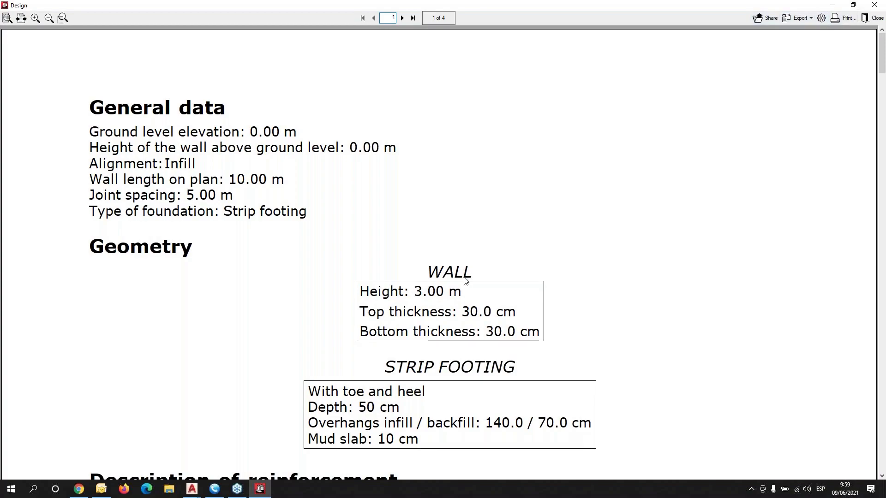
scroll(464, 279, down, 10)
scroll(464, 279, down, 10)
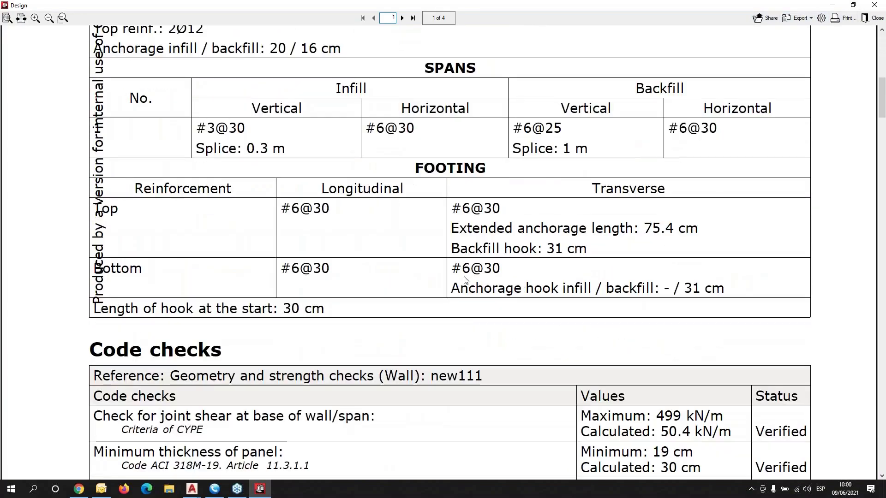
scroll(464, 279, down, 10)
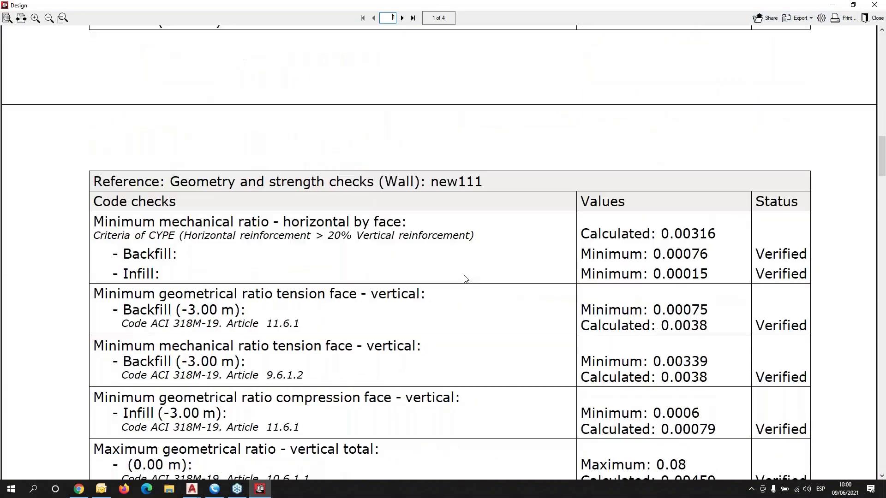
scroll(464, 269, down, 10)
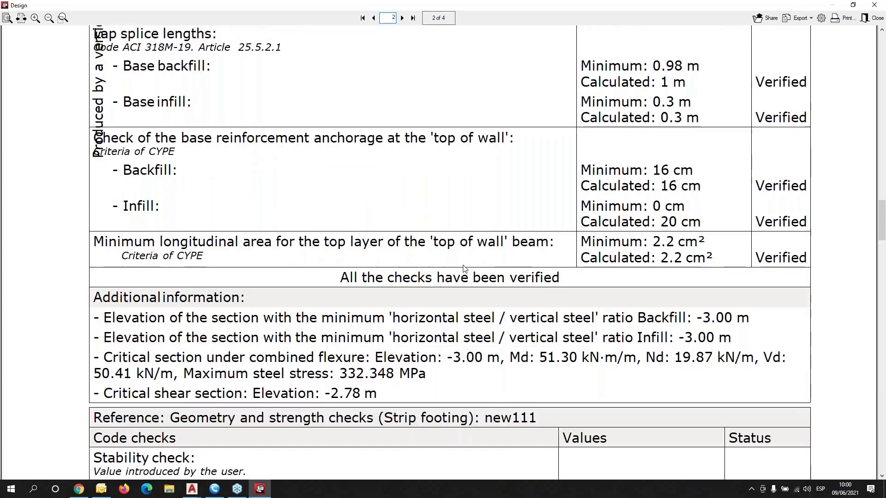
scroll(465, 261, down, 10)
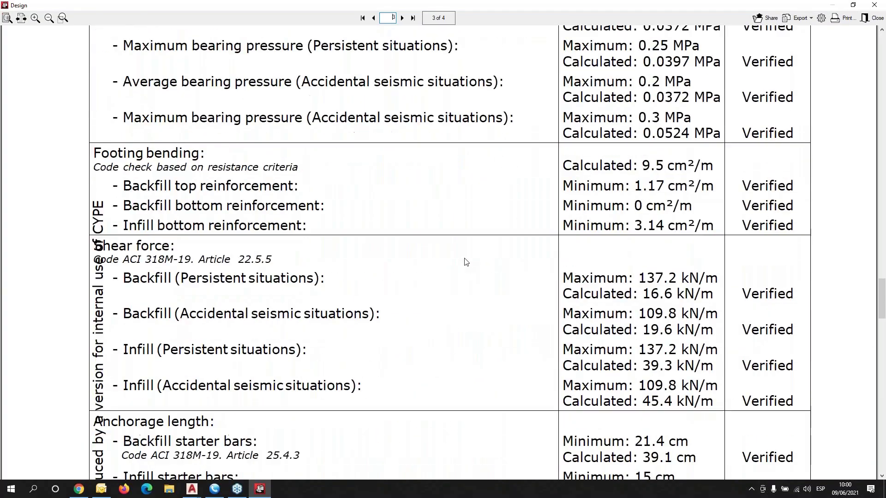
click(869, 6)
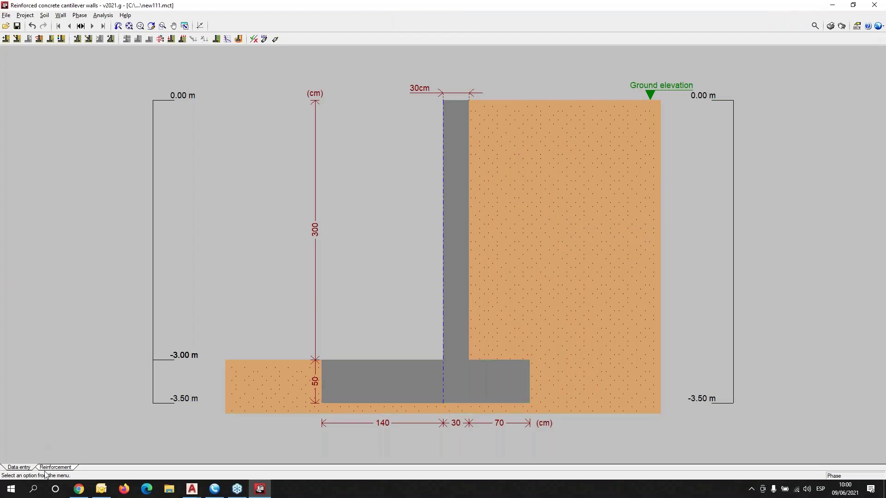
- Show the reinforcement layout and inspect the #3@30 infill vertical bar settings before closing them
mouse_move(499, 258)
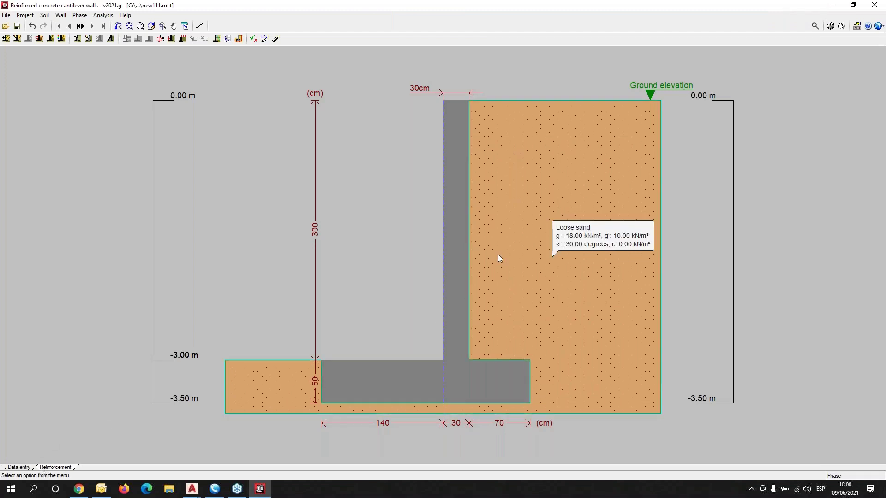
click(54, 467)
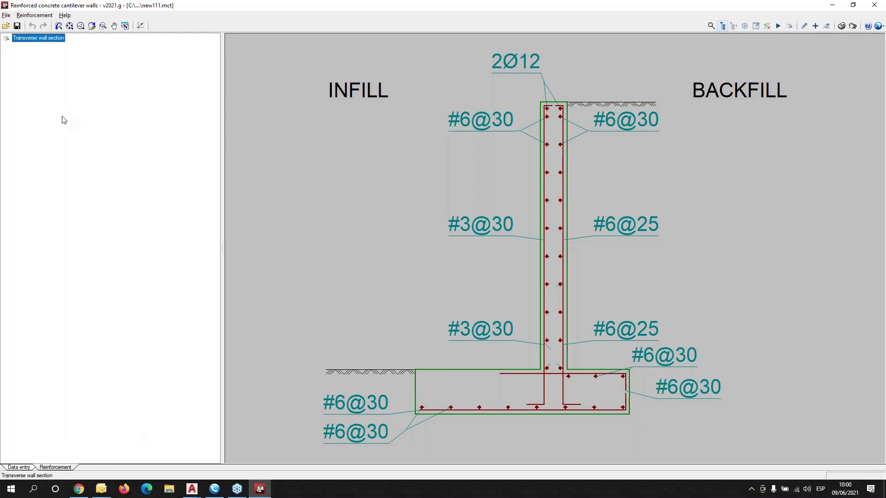
click(481, 231)
mouse_move(522, 237)
mouse_down()
mouse_move(443, 228)
mouse_move(308, 167)
mouse_up()
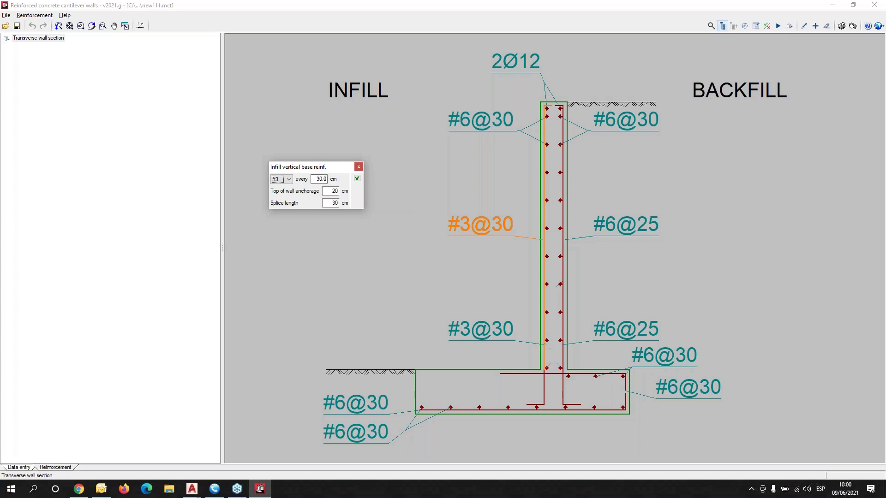
click(358, 167)
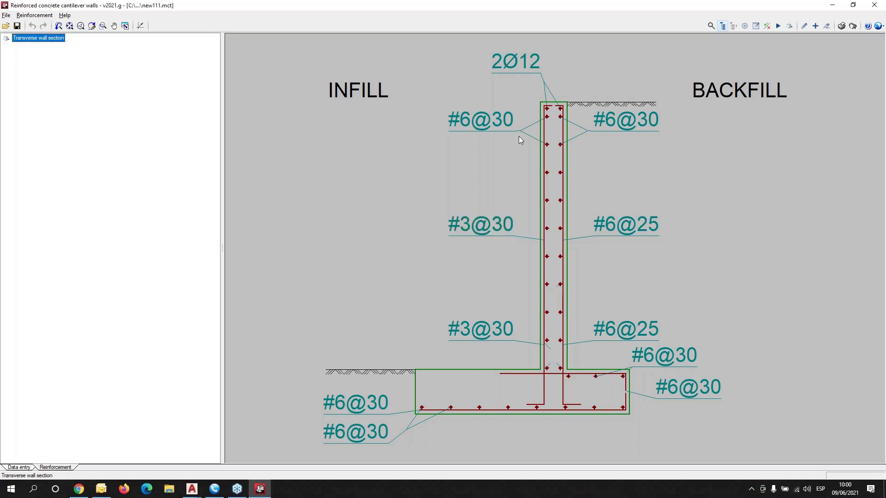
- Check the reinforcement, view and close the complete code checks report, and return to data entry
click(766, 26)
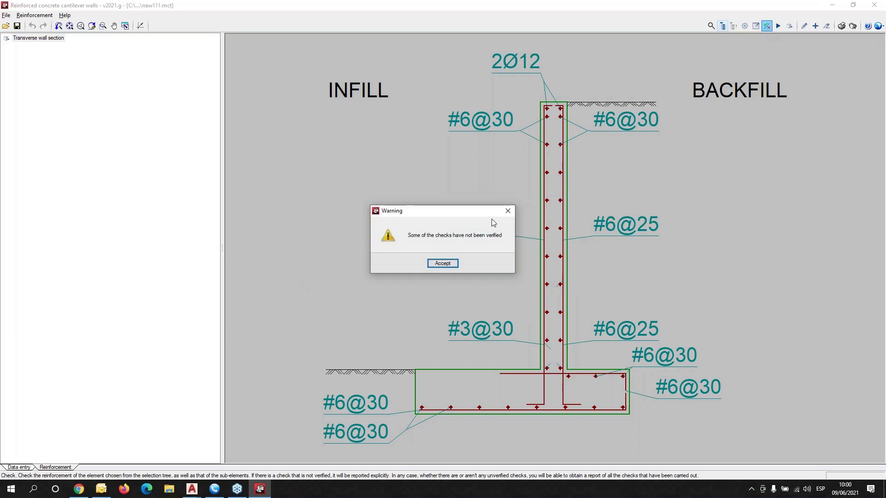
click(452, 267)
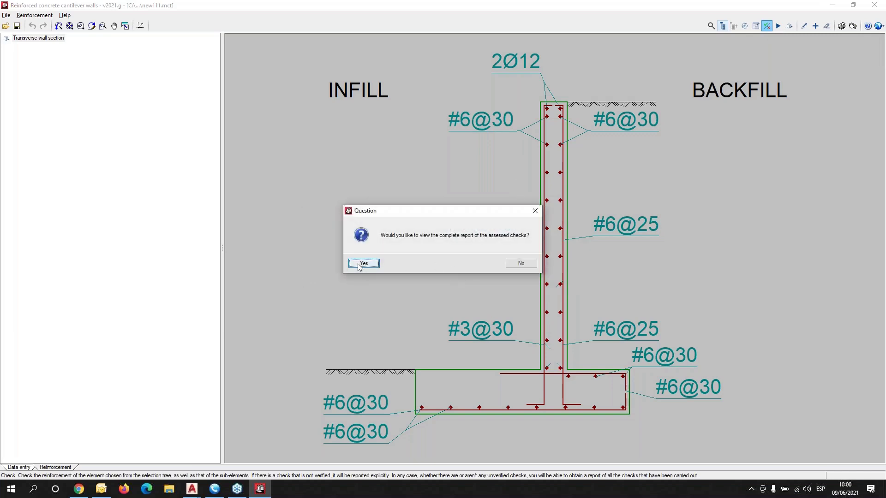
click(363, 264)
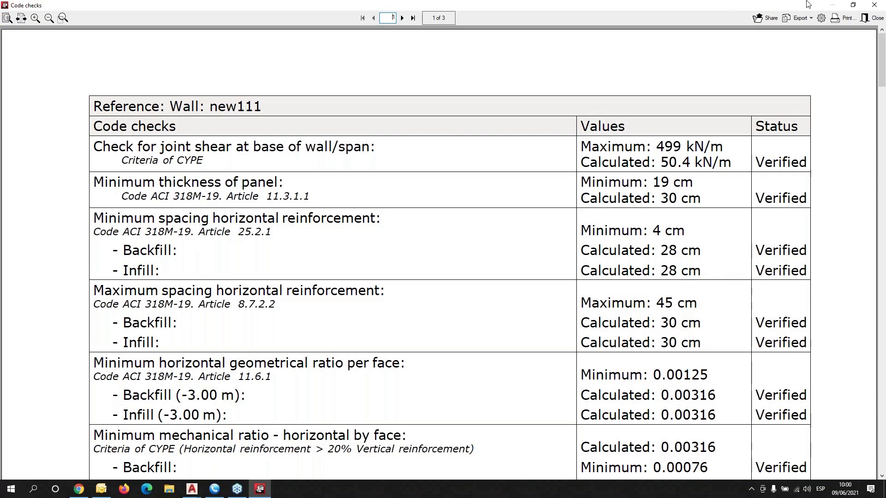
click(876, 6)
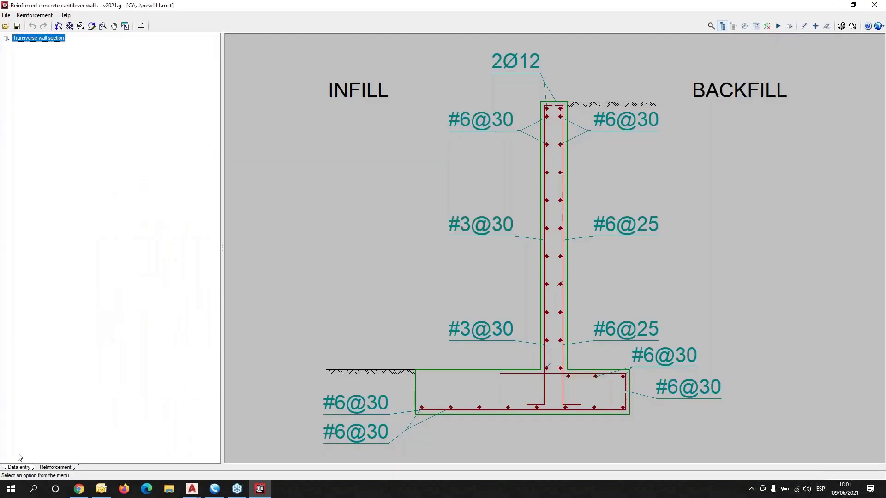
click(13, 467)
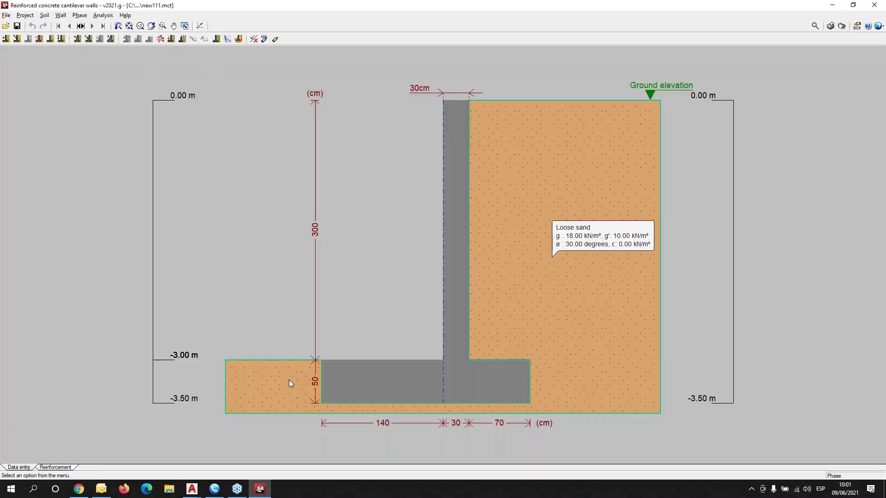
- Start the report, include the global stability slip circle check, and accept the unverified-checks warning
click(830, 26)
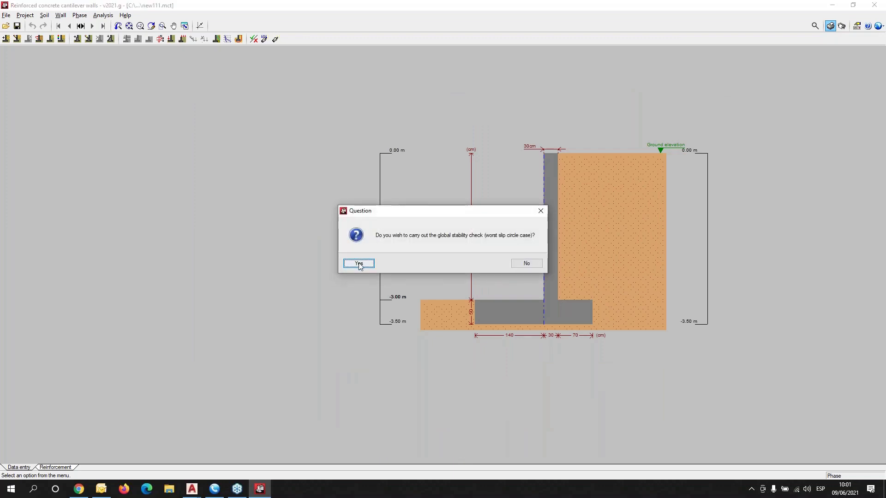
click(359, 264)
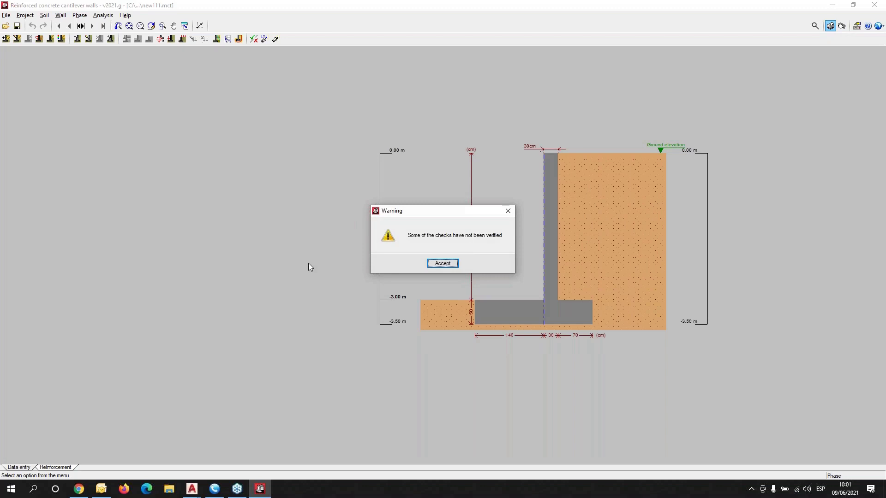
click(441, 266)
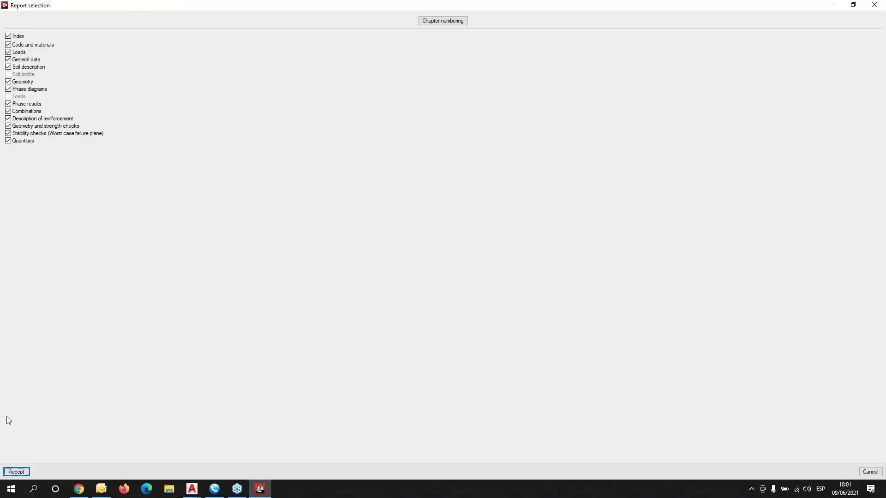
- Generate the report with the selected chapters and scroll through its opening sections from the Index
click(16, 471)
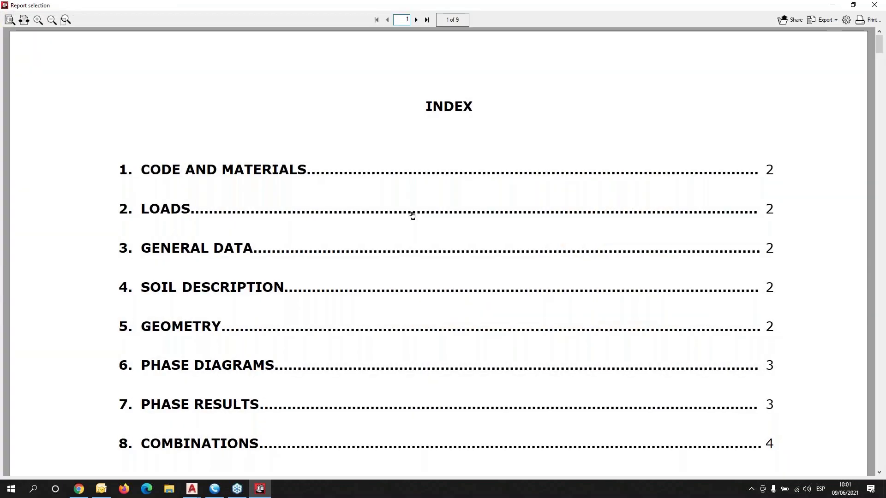
scroll(412, 215, down, 10)
scroll(412, 215, down, 10)
scroll(412, 215, down, 5)
scroll(411, 215, up, 5)
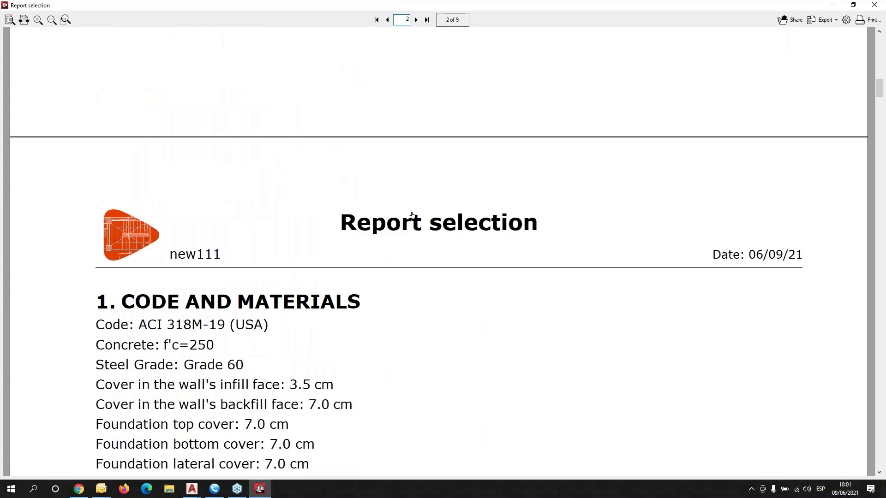
scroll(412, 215, down, 15)
scroll(412, 215, down, 15)
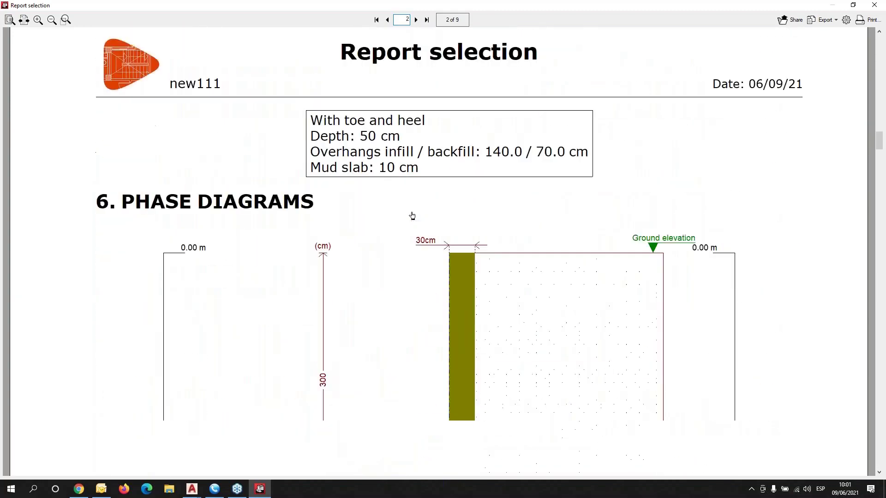
scroll(412, 215, down, 3)
scroll(412, 215, up, 1)
- Continue down the report to chapter 9, Description of Reinforcement
scroll(412, 215, down, 3)
scroll(412, 215, down, 4)
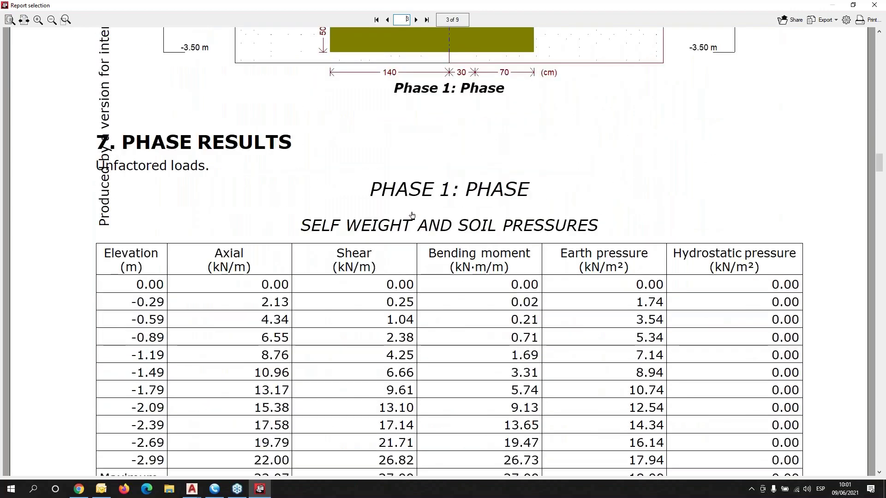
scroll(412, 215, down, 3)
scroll(412, 215, up, 1)
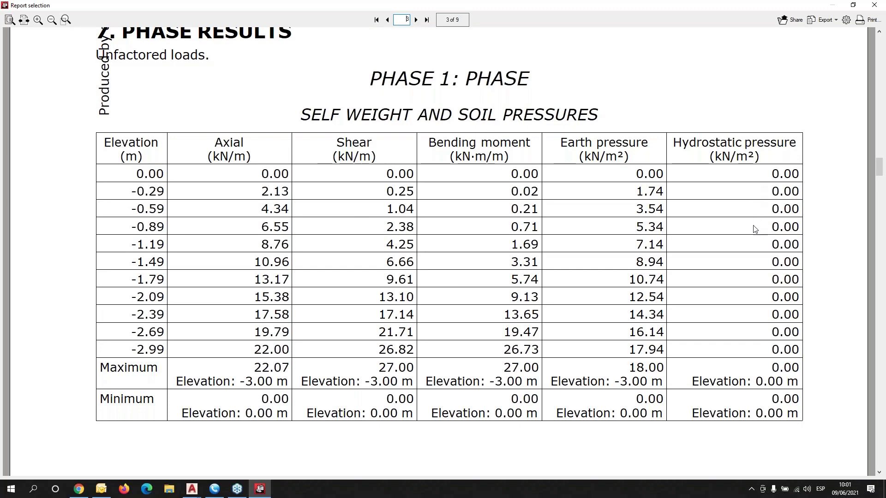
scroll(755, 228, down, 4)
scroll(753, 226, down, 18)
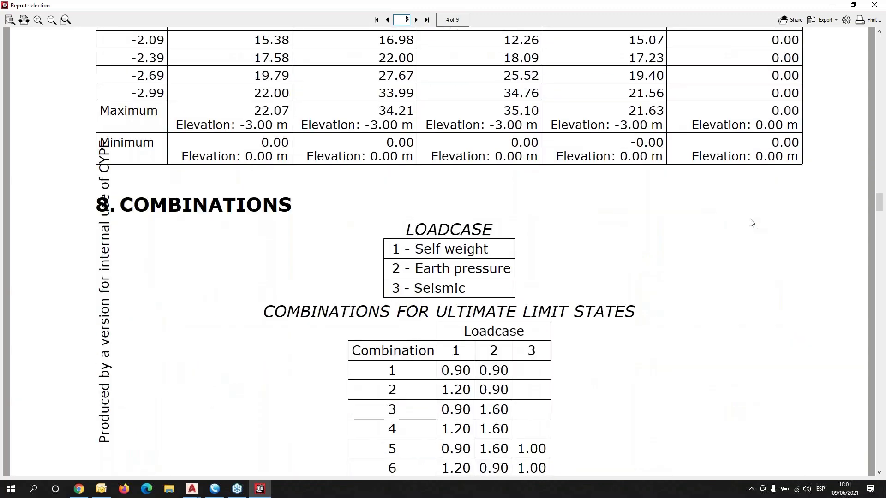
scroll(748, 220, up, 2)
scroll(747, 220, down, 3)
scroll(746, 220, up, 4)
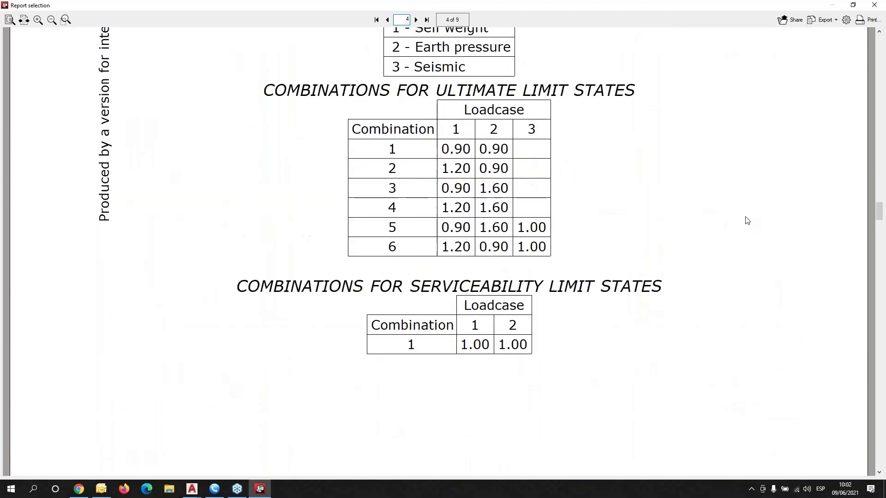
scroll(745, 218, down, 12)
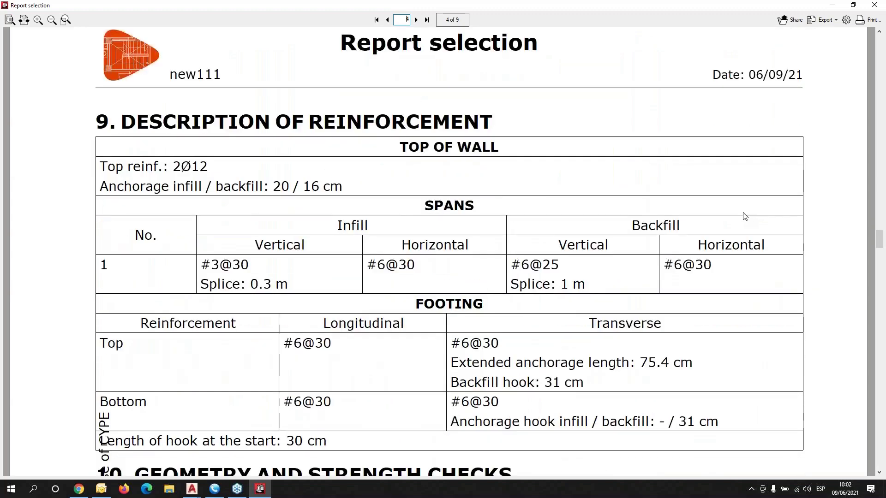
- Scroll through sections 10–12 to the quantities: 1765.57 kg steel, 21.00 m³ concrete, 2.40 m³ mud slab
scroll(745, 217, down, 3)
scroll(744, 216, down, 9)
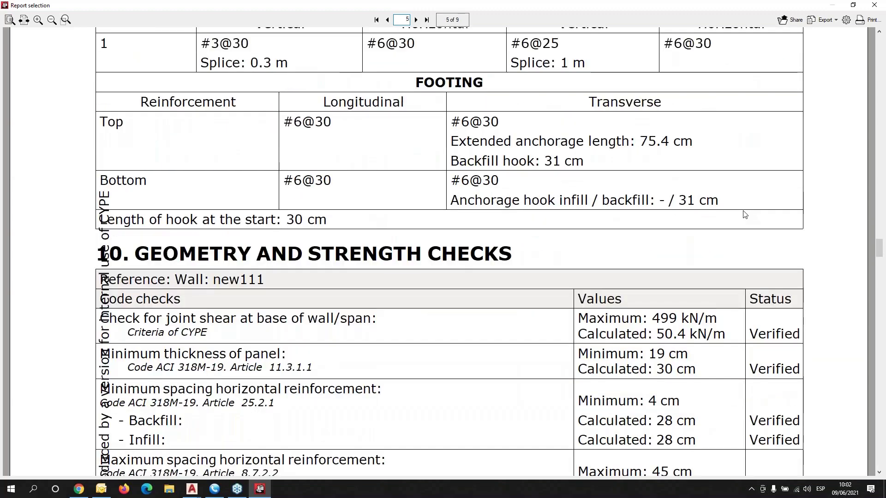
scroll(742, 210, up, 6)
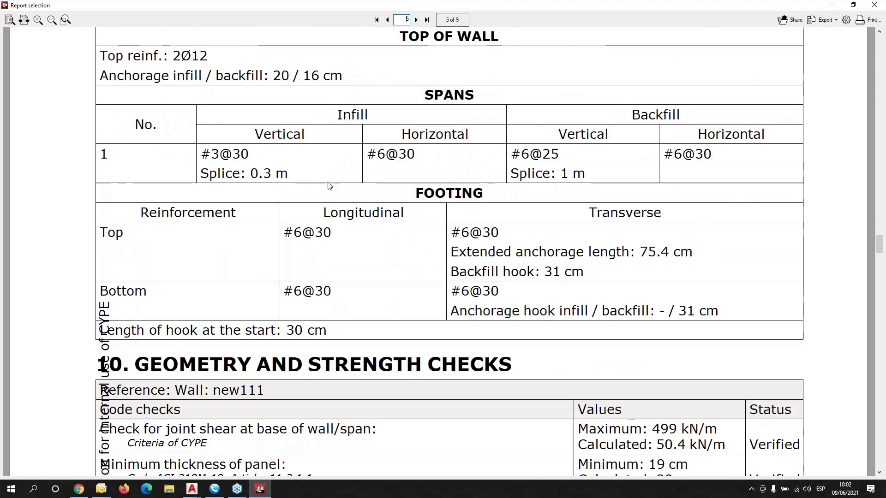
scroll(568, 323, down, 20)
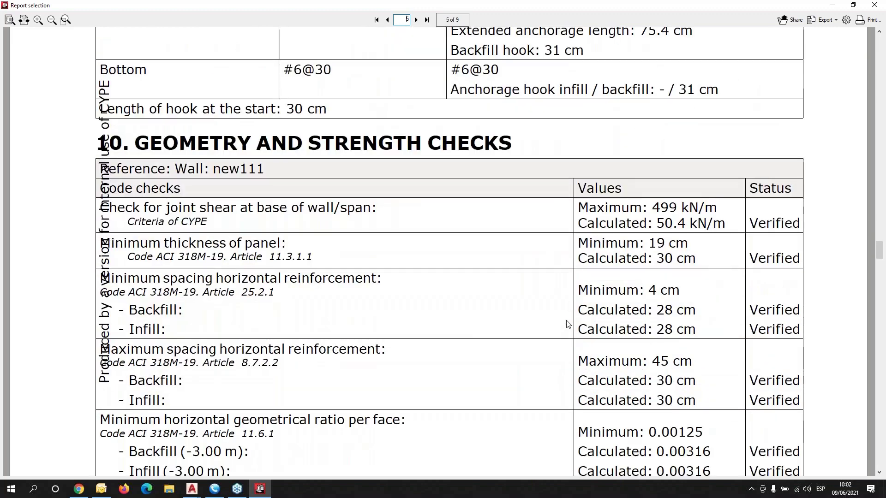
scroll(575, 311, down, 20)
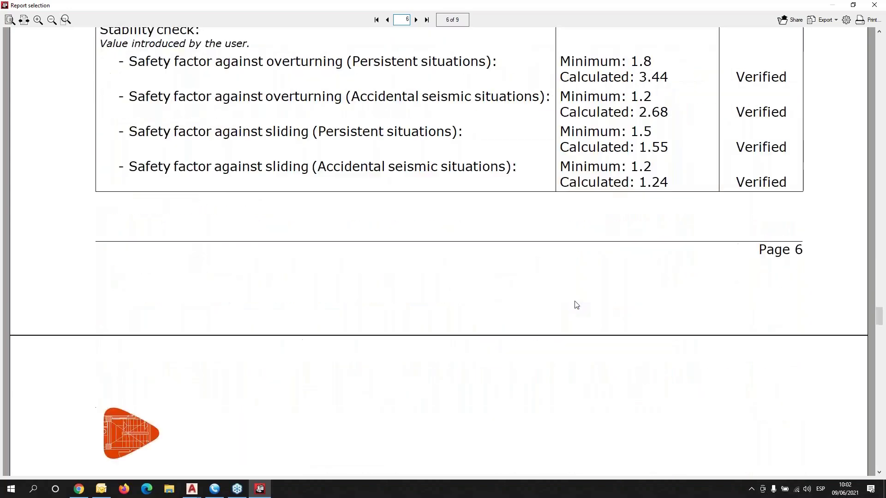
scroll(576, 302, down, 20)
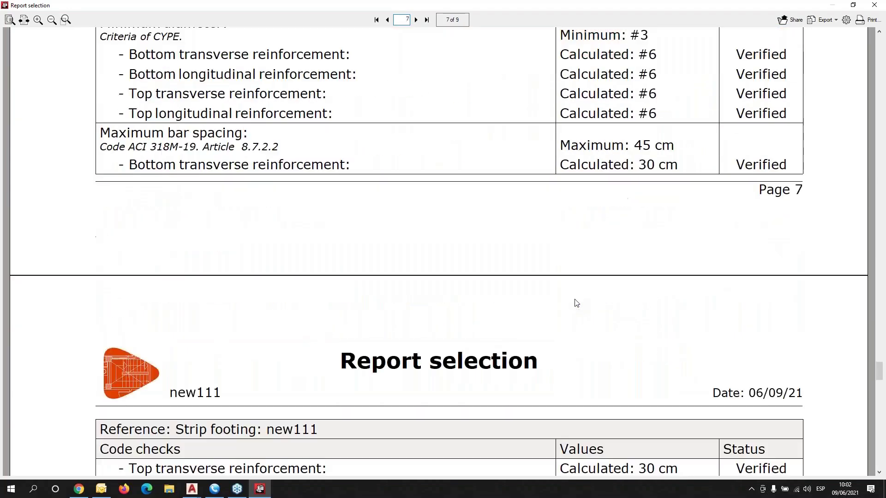
scroll(719, 296, down, 9)
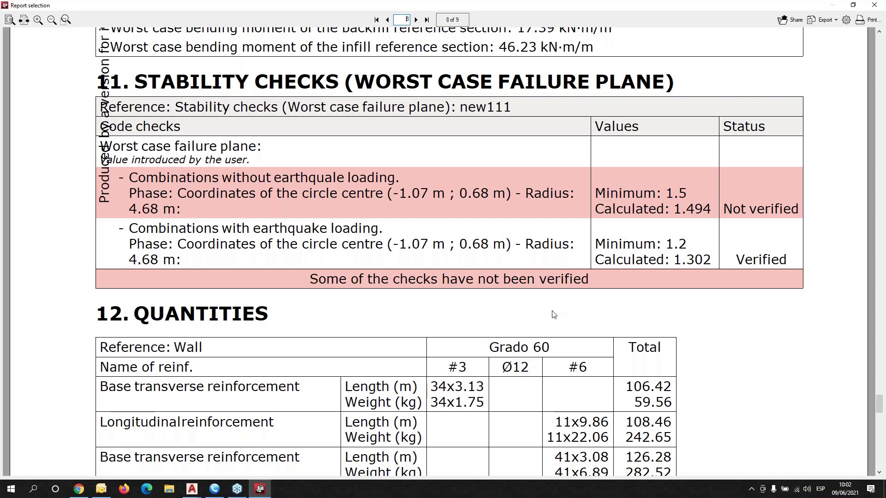
scroll(553, 315, down, 5)
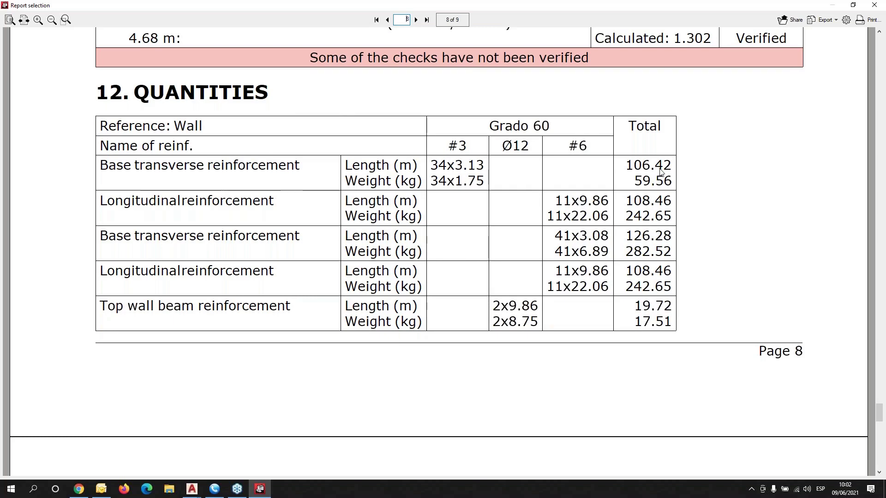
scroll(634, 291, down, 6)
scroll(634, 289, down, 10)
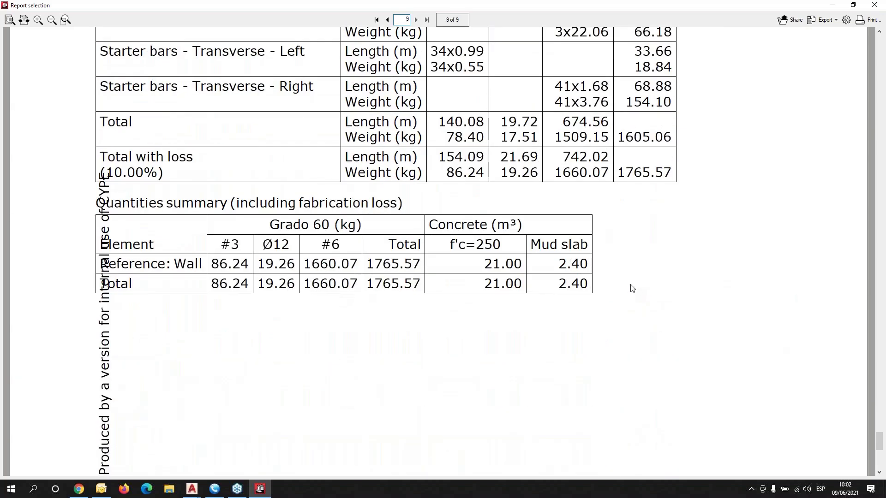